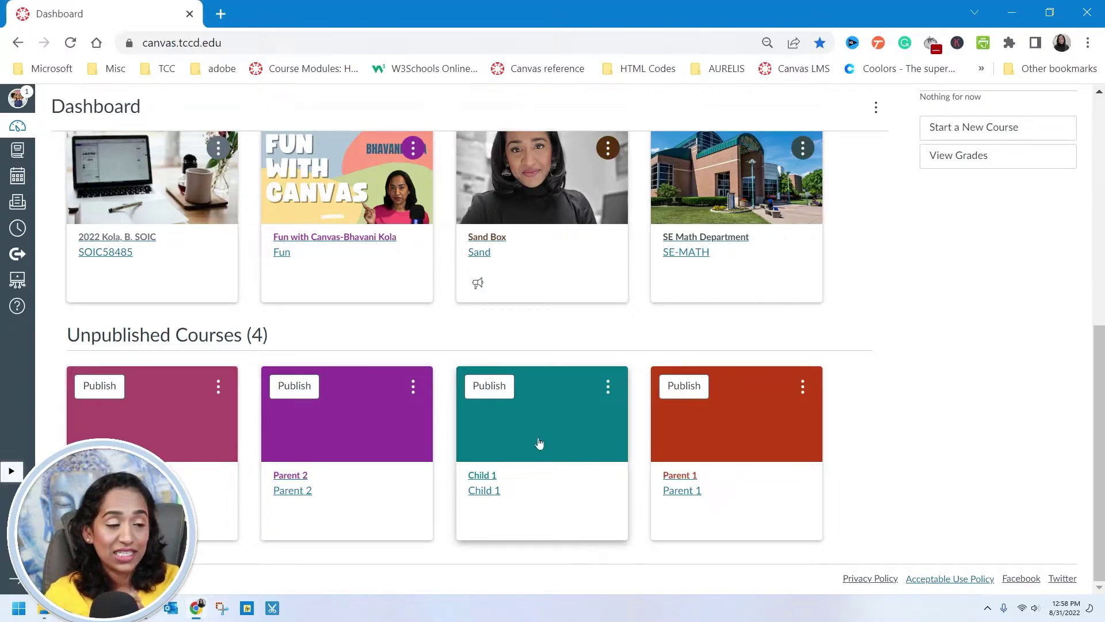
- Look up the Parent 1 course's ID, 70248, then return to the Dashboard
mouse_move(539, 443)
mouse_down()
mouse_move(606, 442)
mouse_move(542, 430)
mouse_move(634, 436)
mouse_move(555, 439)
mouse_up()
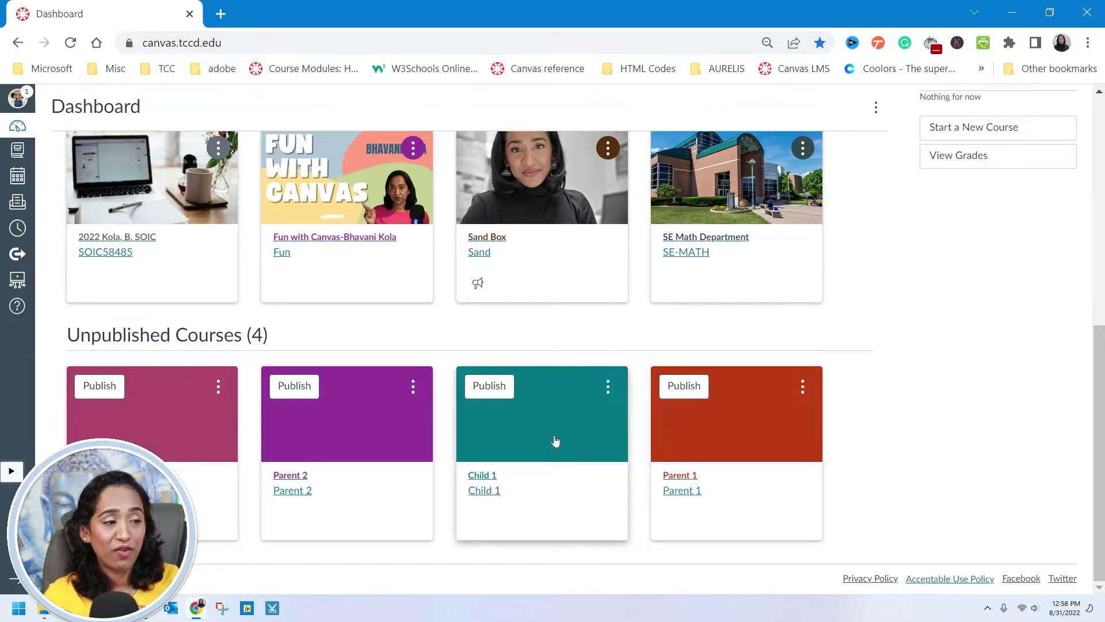
click(776, 430)
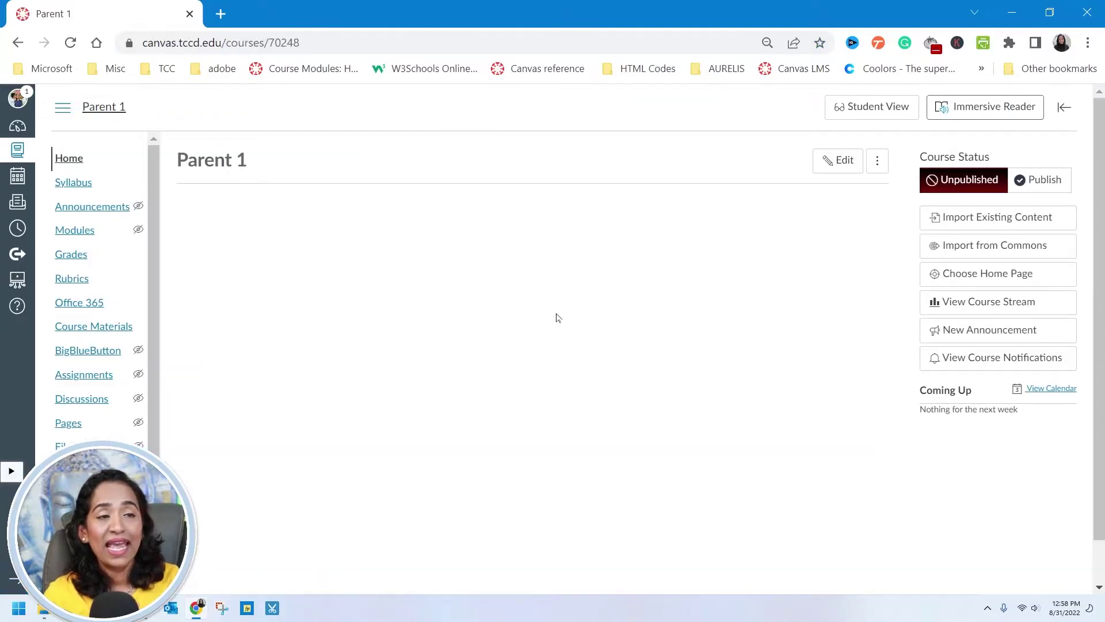
drag(300, 43, 269, 43)
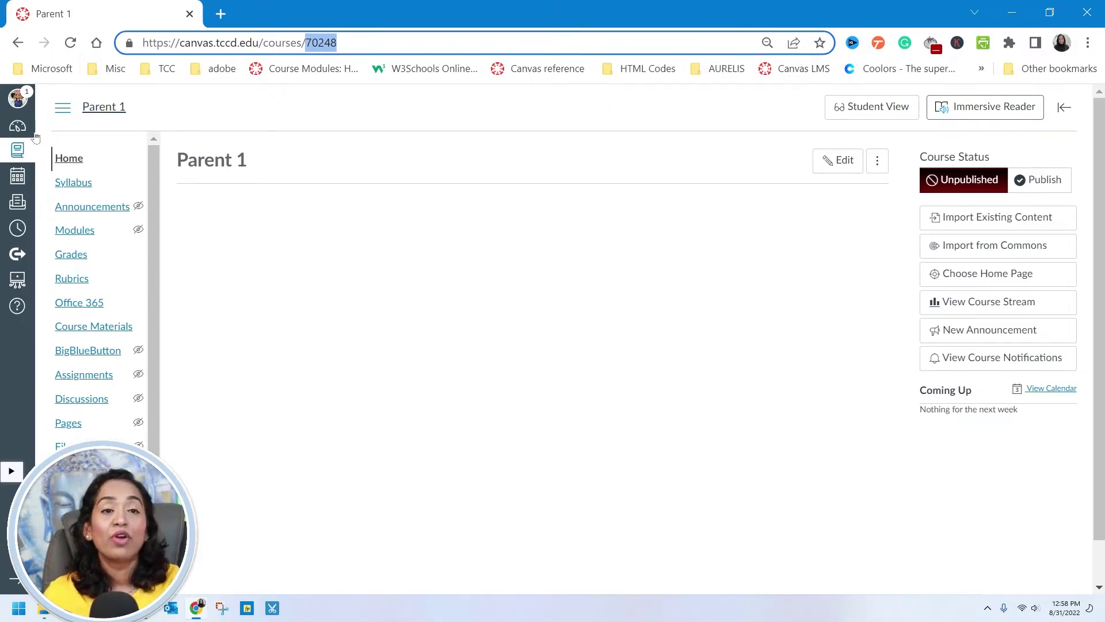
click(17, 125)
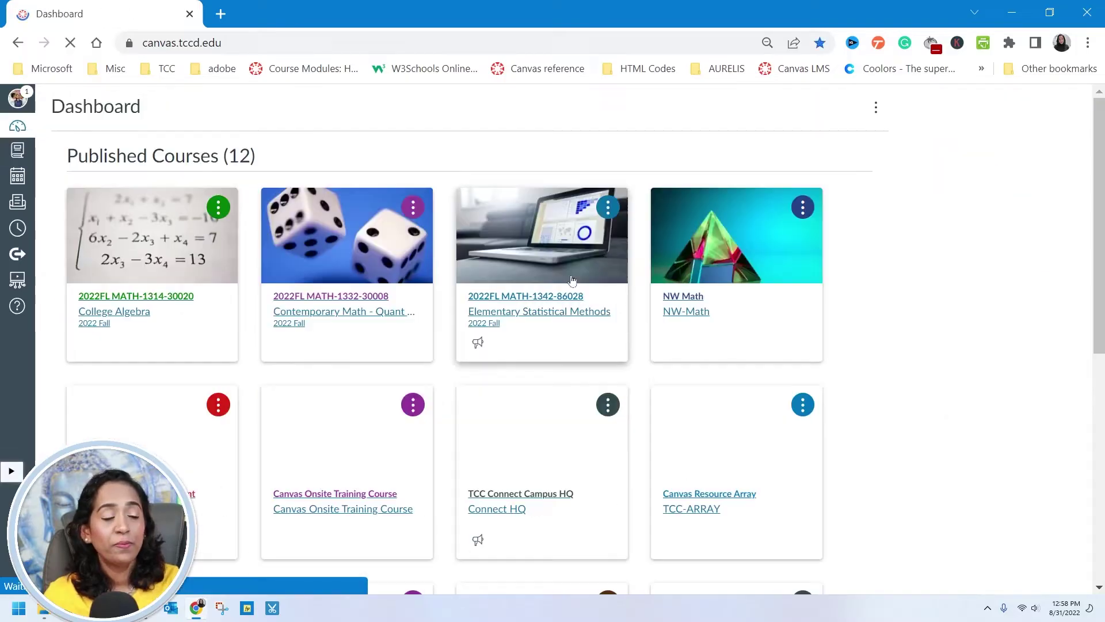
scroll(584, 306, down, 6)
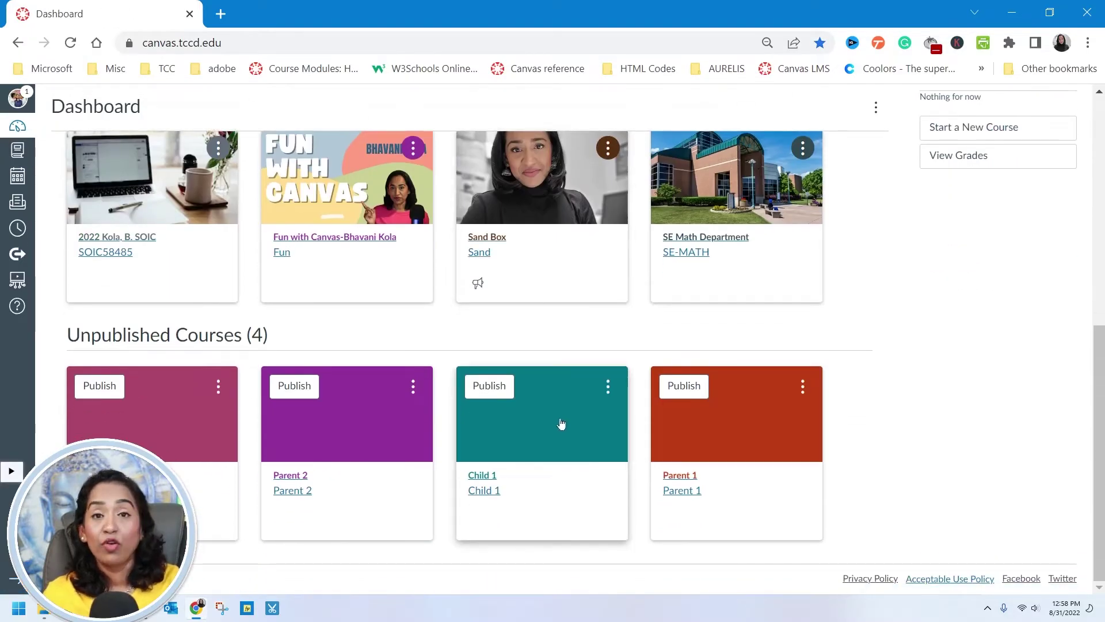
- Open the Child 1 section page from the Child 1 course's Settings Sections list
click(561, 424)
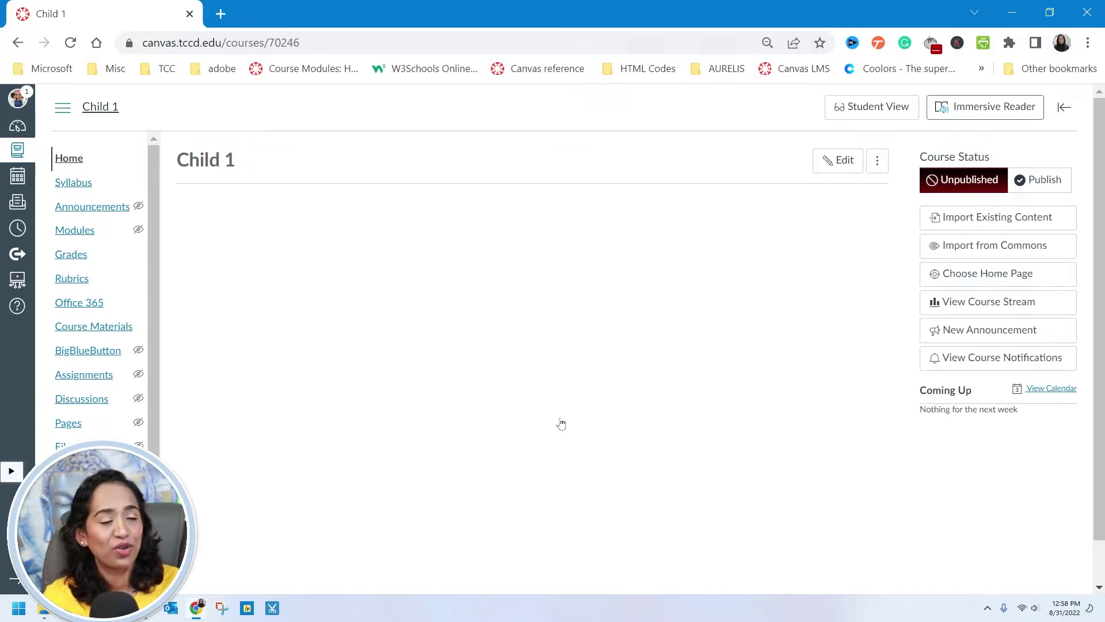
scroll(299, 318, down, 1)
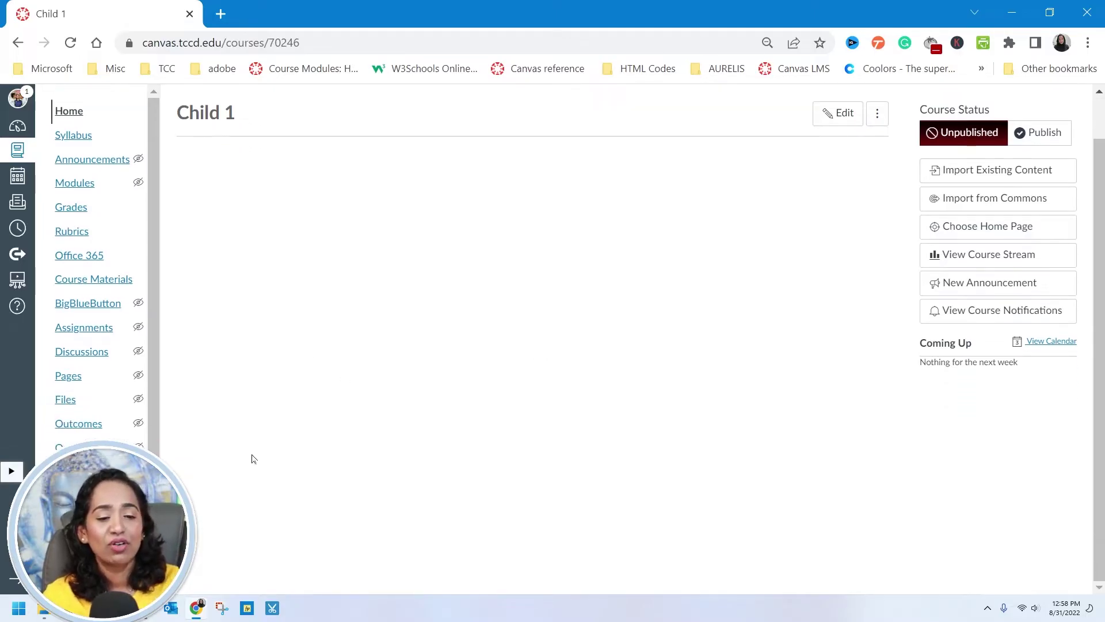
scroll(151, 355, down, 1)
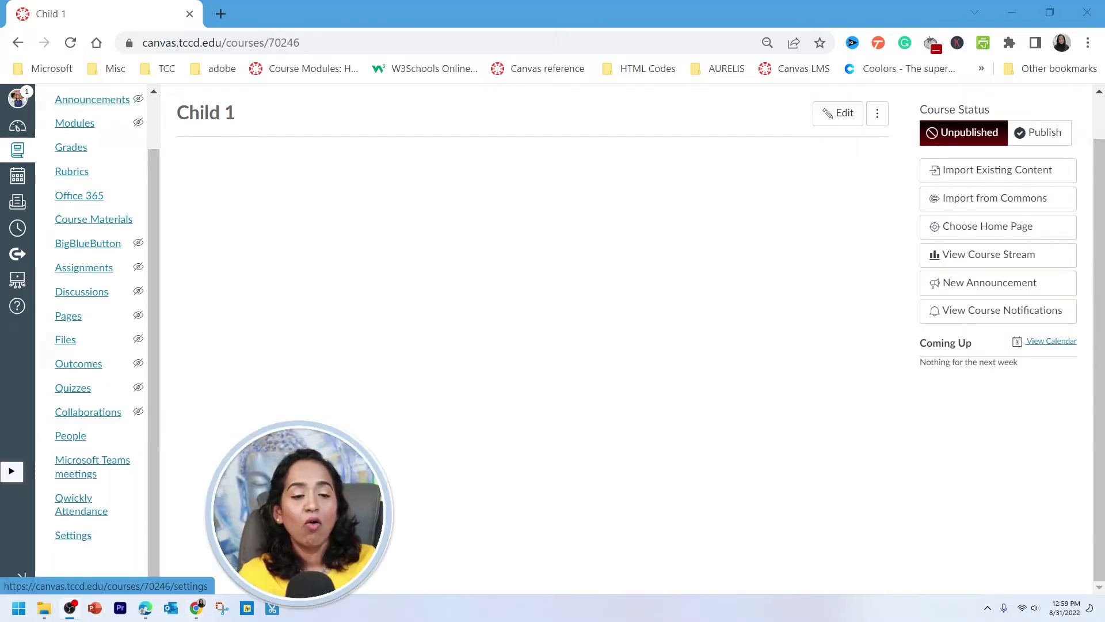
click(68, 541)
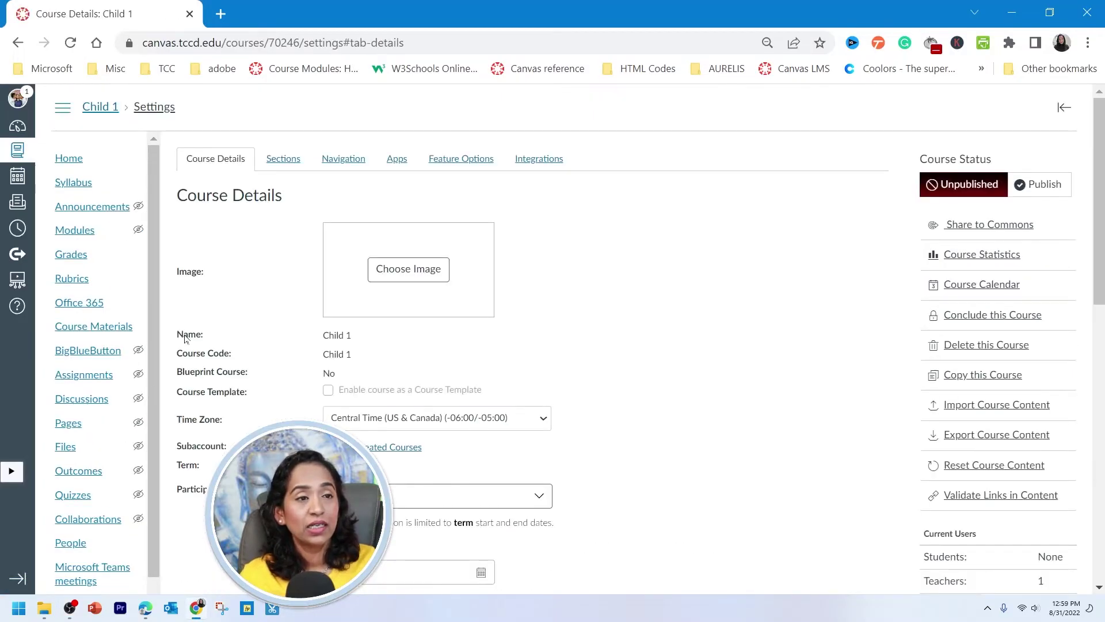
click(290, 164)
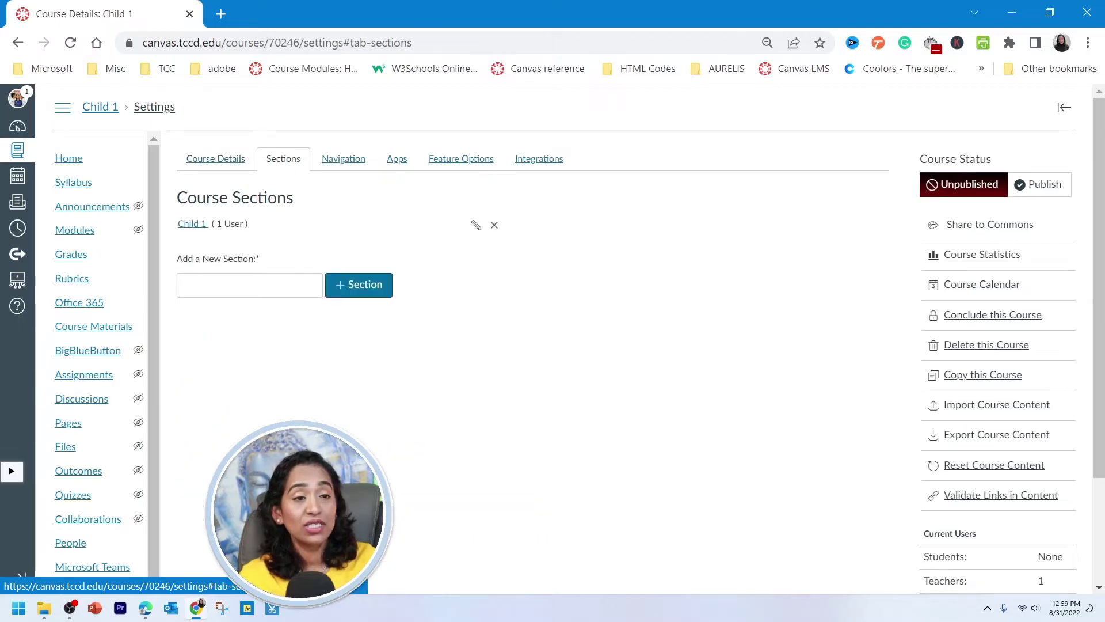
click(196, 230)
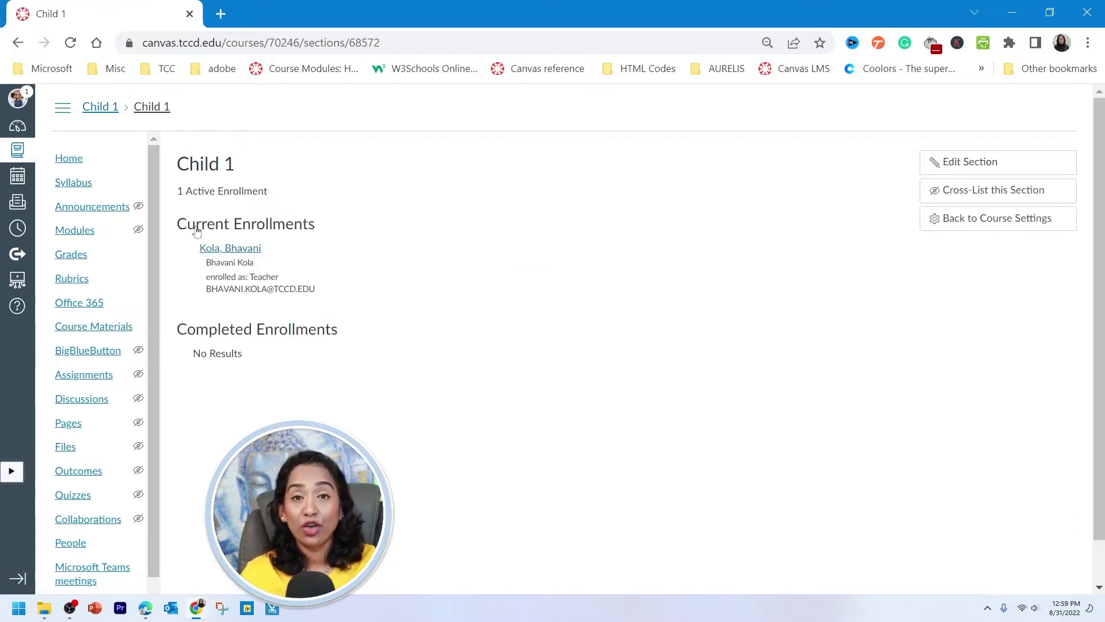
- Cross-list the Child 1 section into course ID 70248 (Parent 1), then return to the Dashboard
click(984, 201)
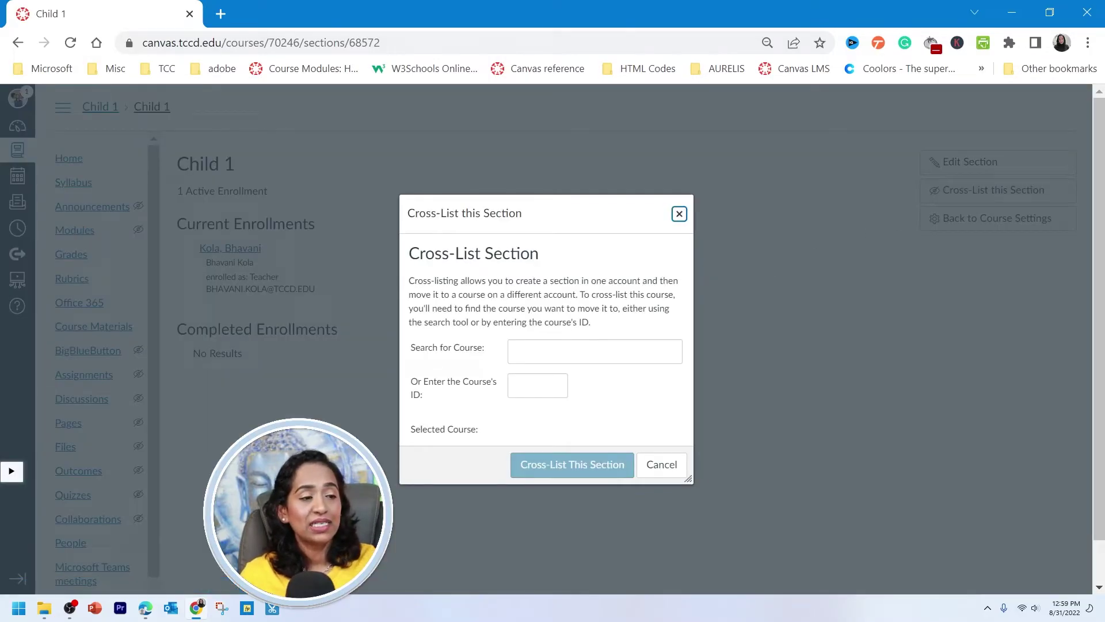
click(538, 385)
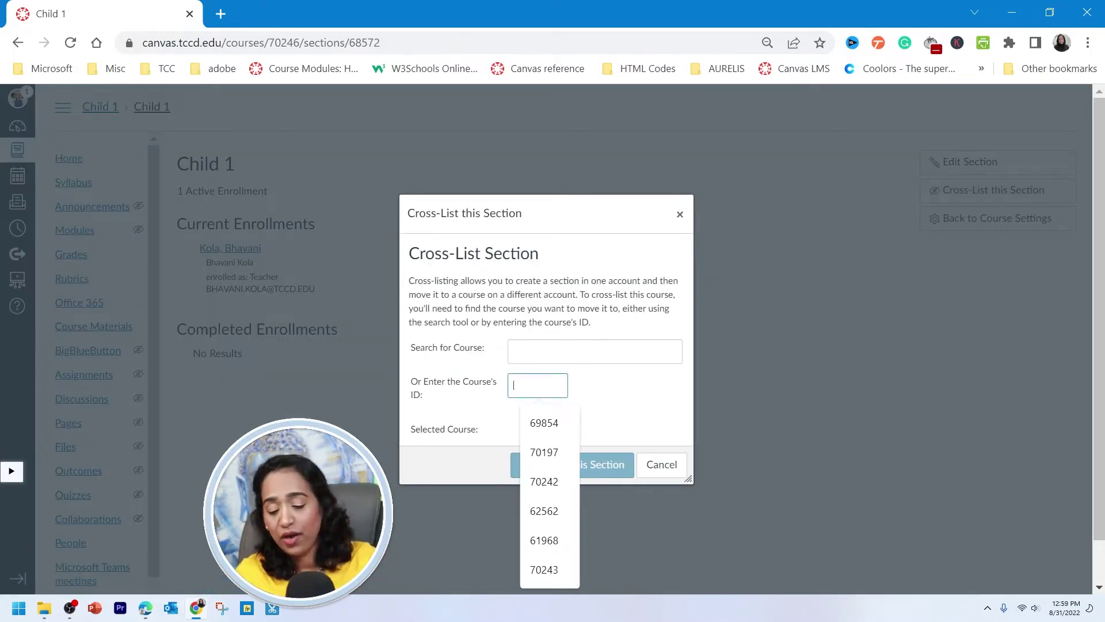
text(70248)
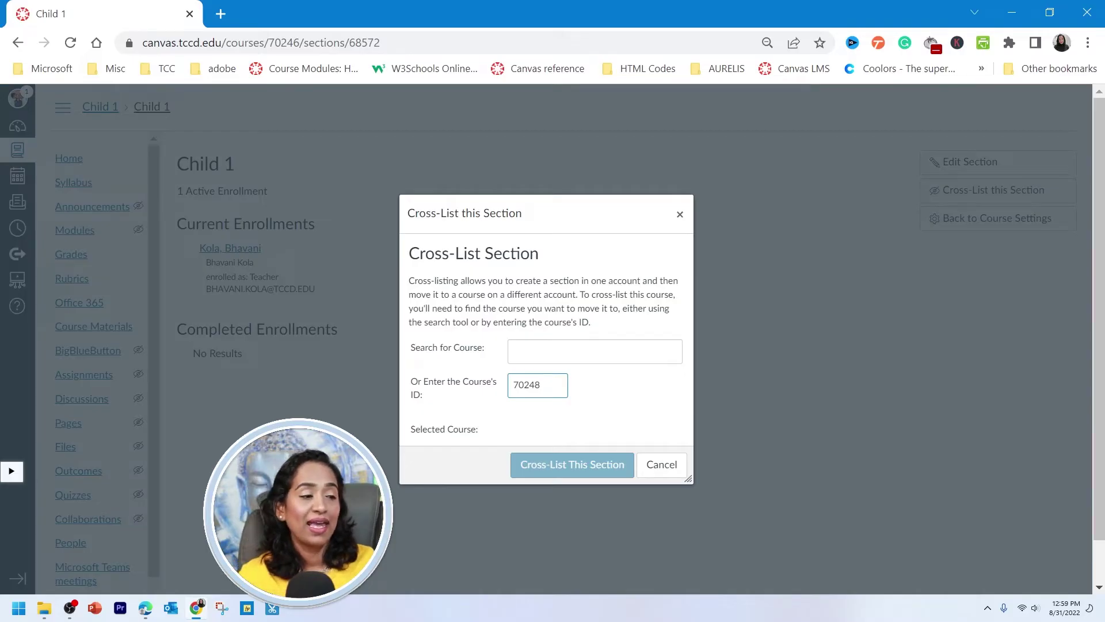
click(611, 406)
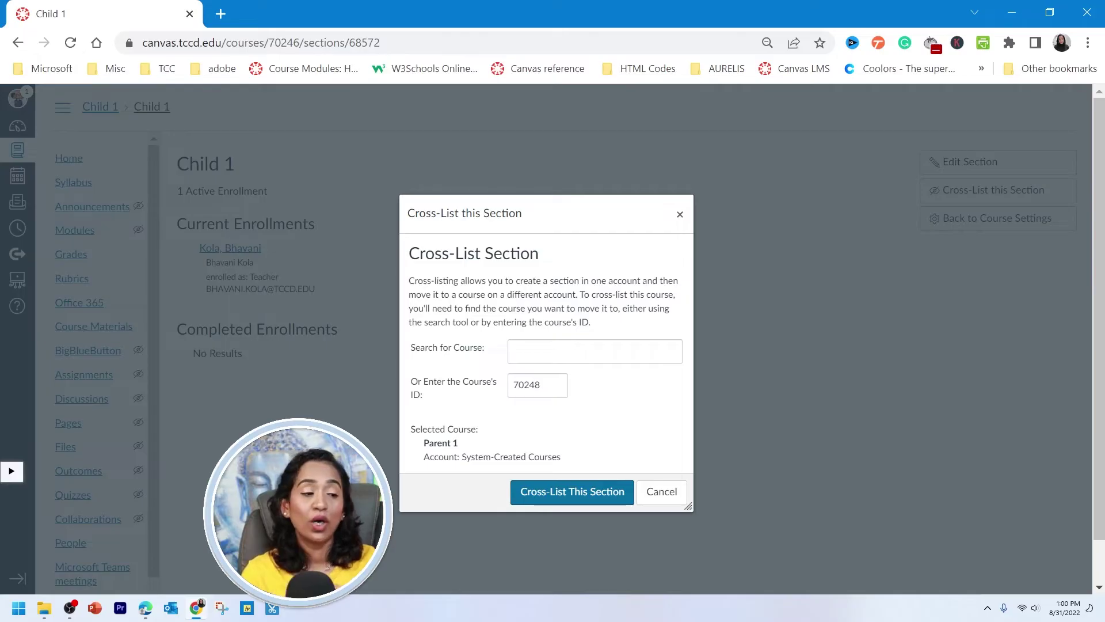
click(563, 493)
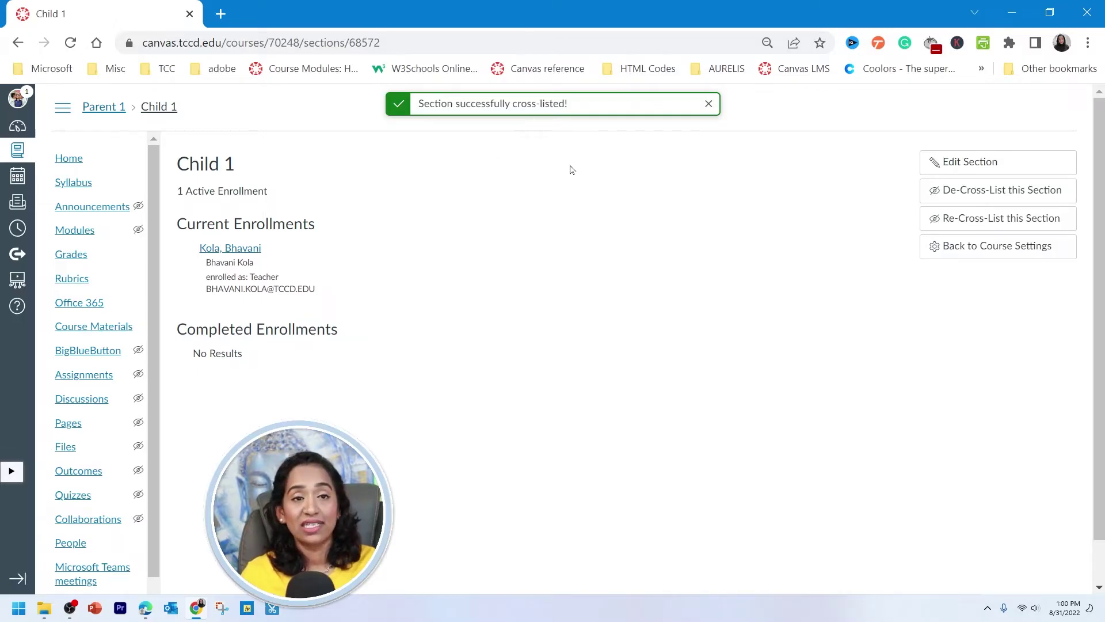
click(23, 129)
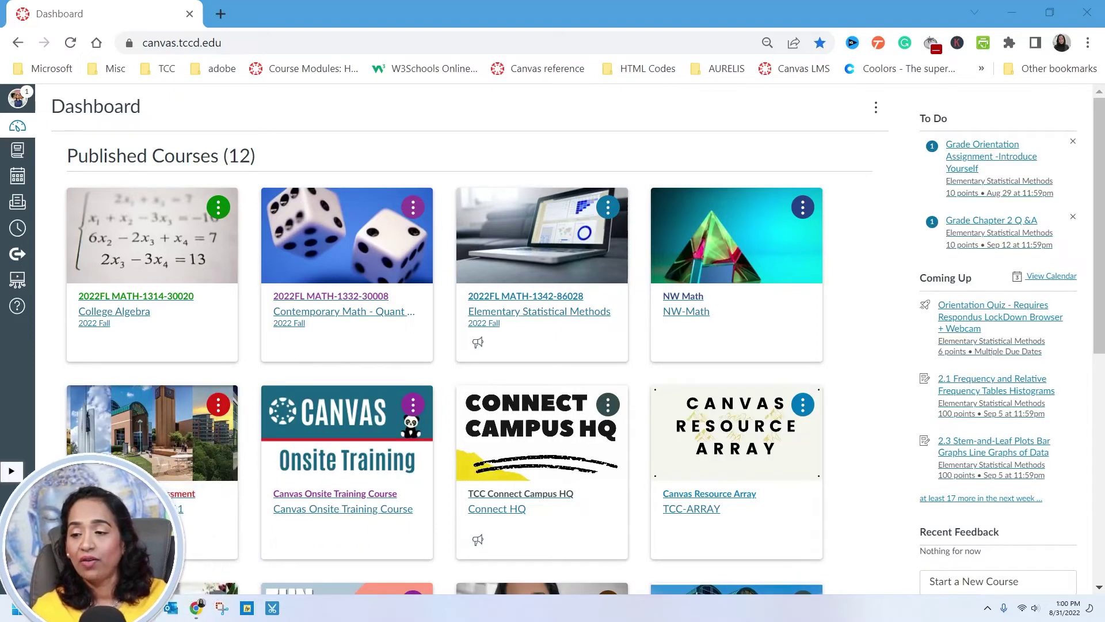
- Show Parent 1's Settings Sections list, now containing both the Child 1 and Parent 1 sections
scroll(815, 277, down, 8)
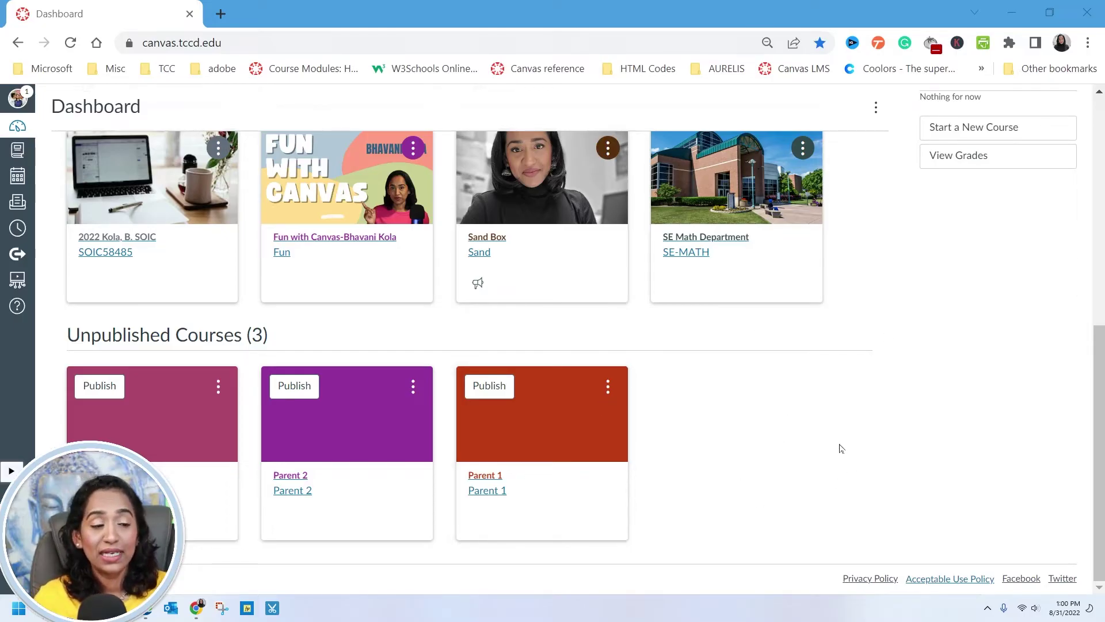
click(546, 410)
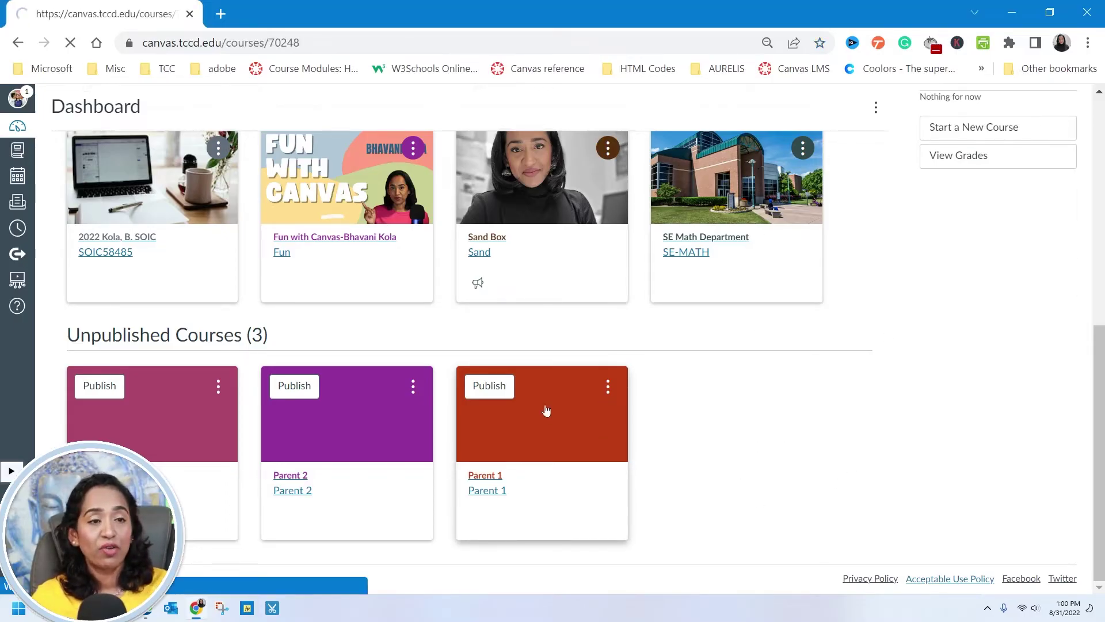
scroll(286, 277, down, 1)
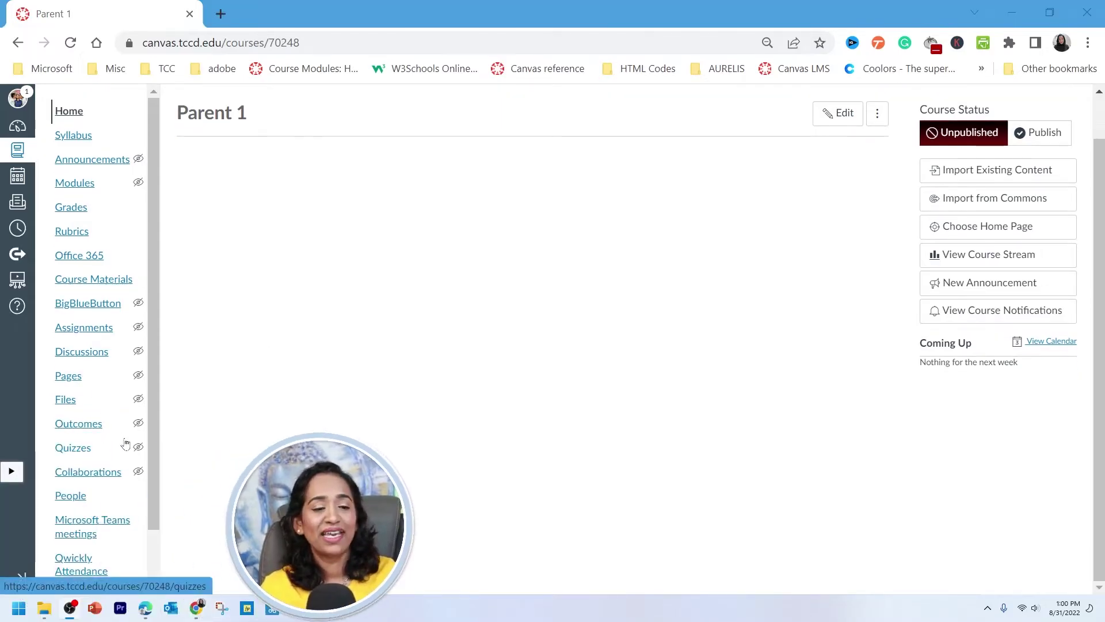
scroll(101, 544, down, 1)
click(96, 540)
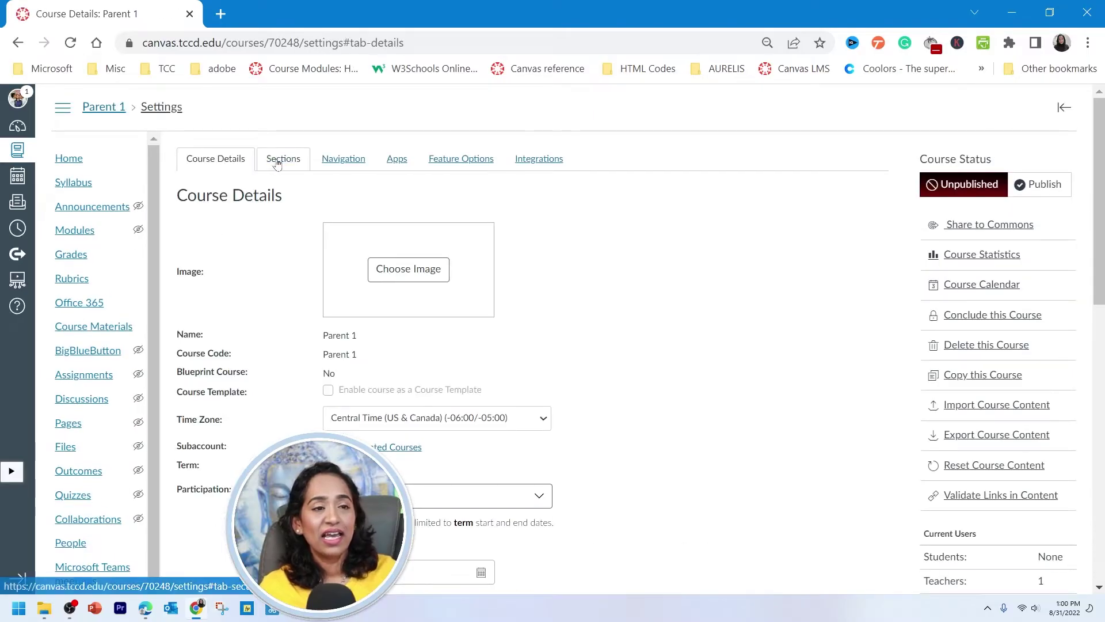
click(281, 163)
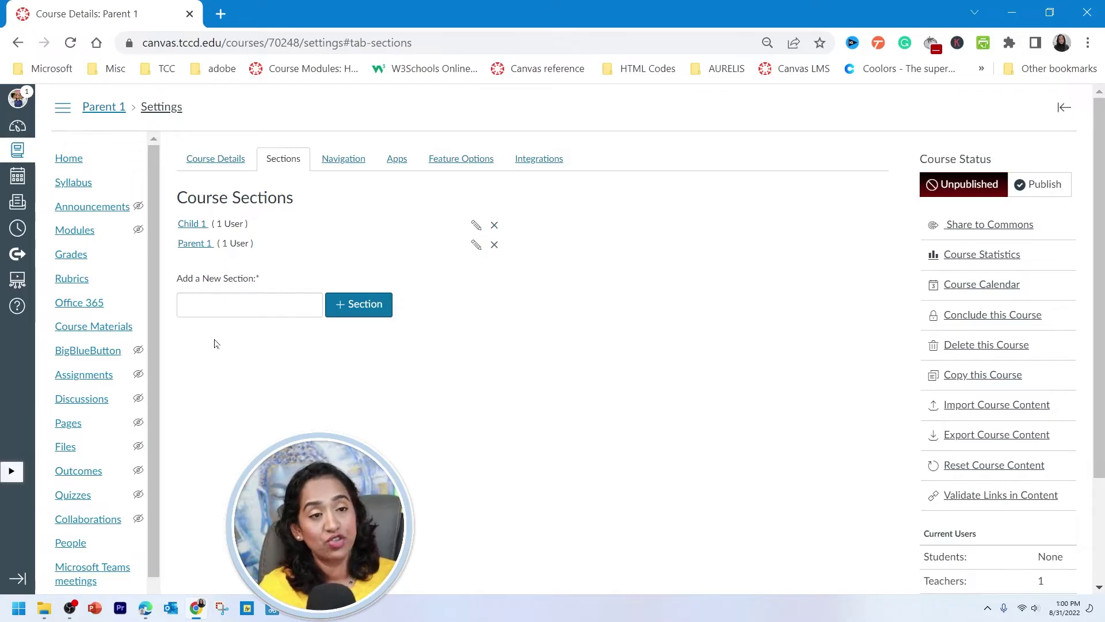
- Show the Child 2 course's Settings Sections list, which has a single Child 2 section
click(18, 125)
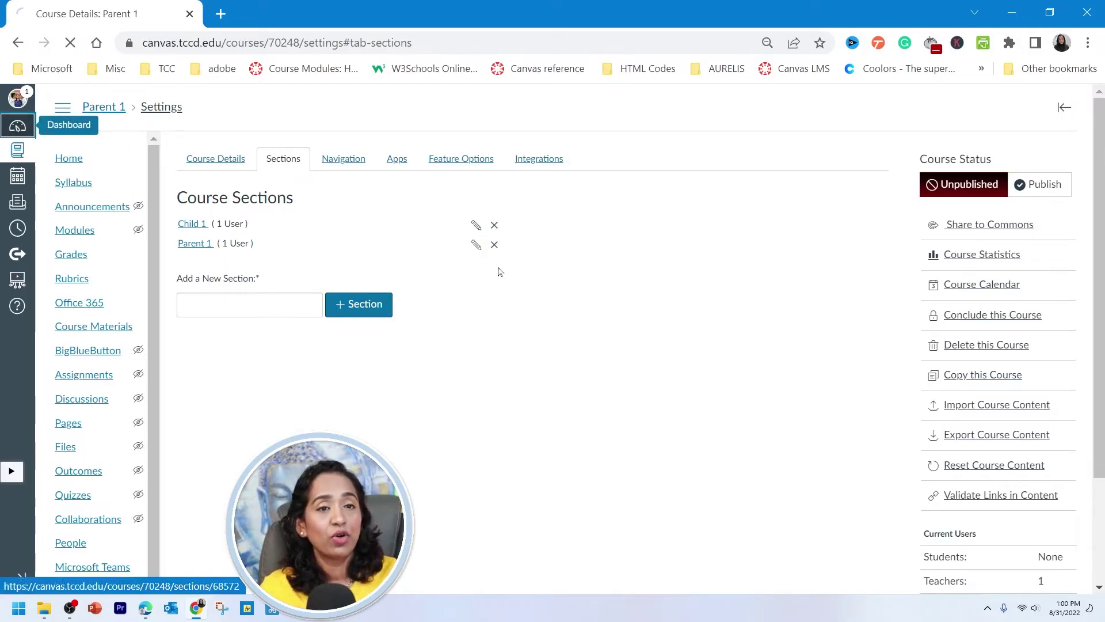
scroll(495, 317, down, 5)
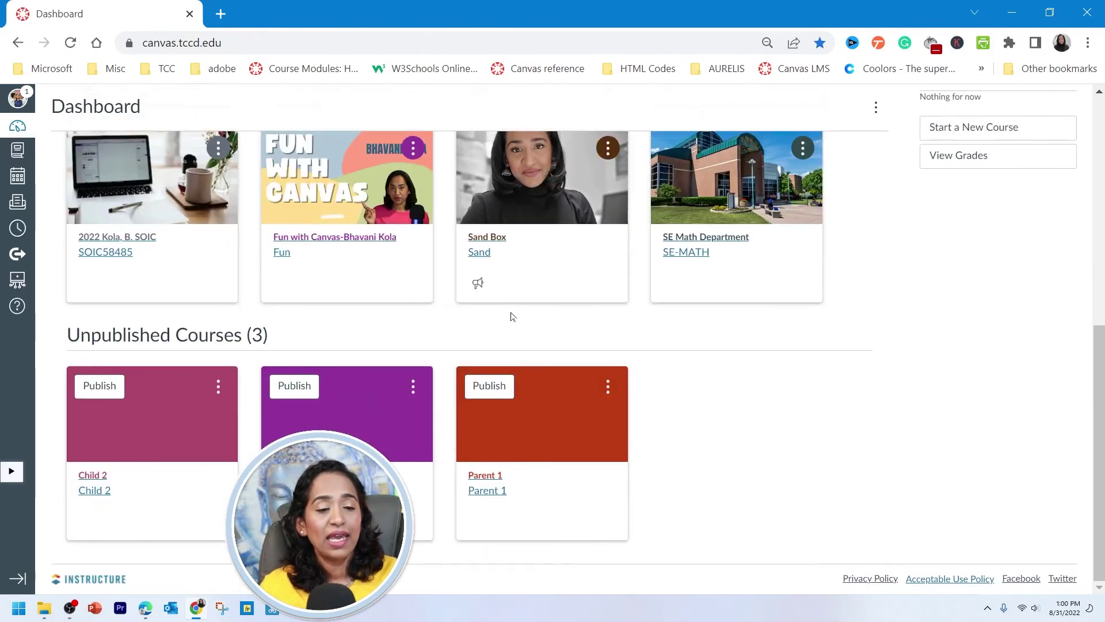
click(179, 425)
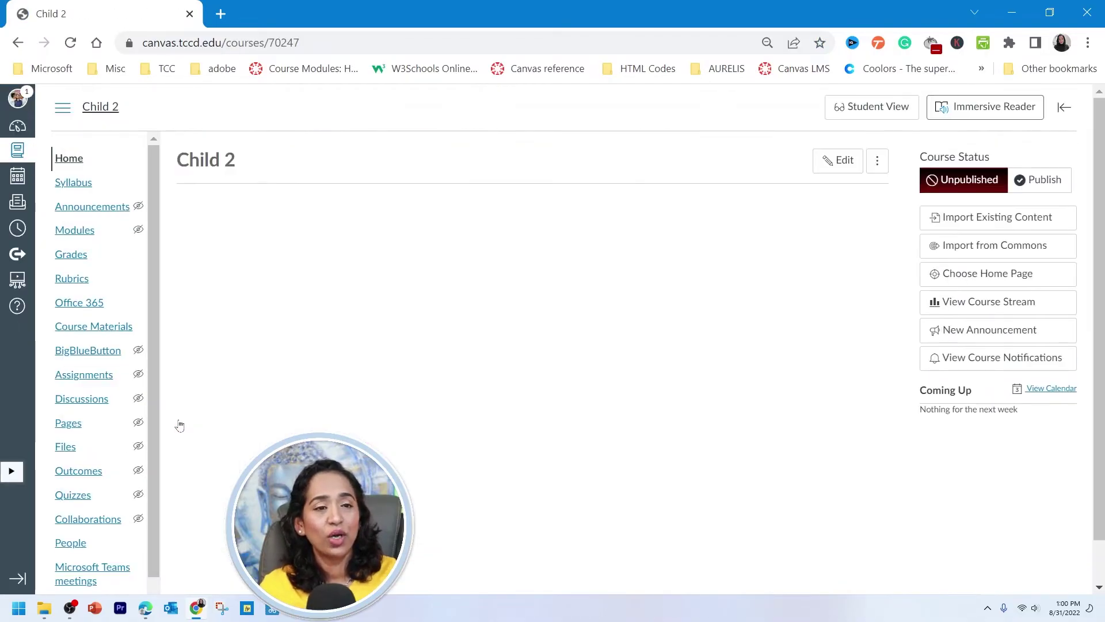
scroll(236, 345, down, 1)
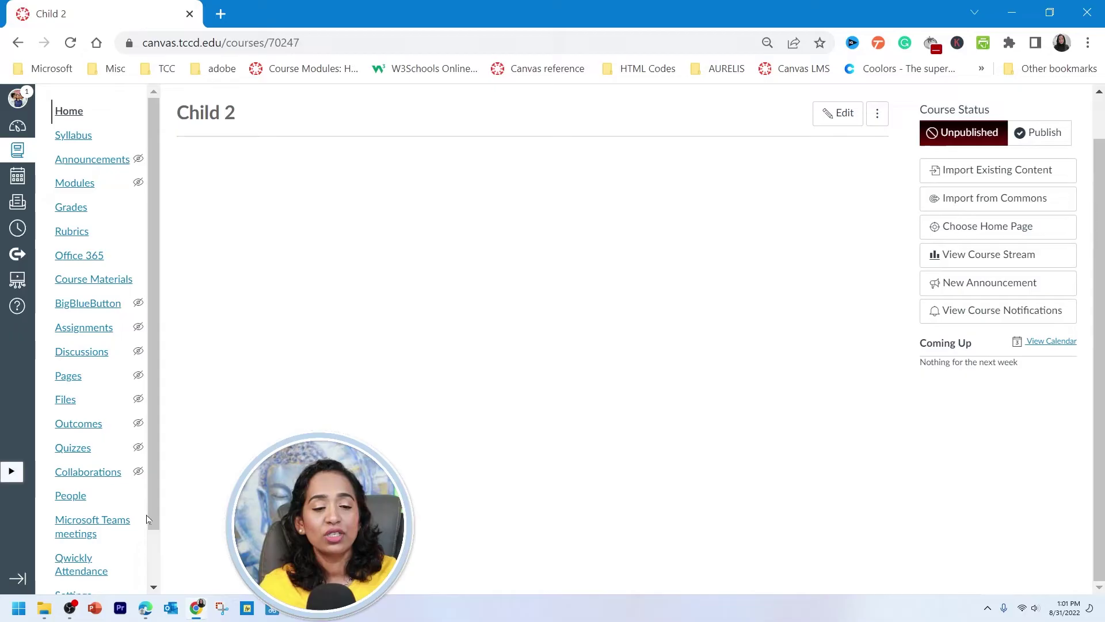
scroll(86, 536, down, 1)
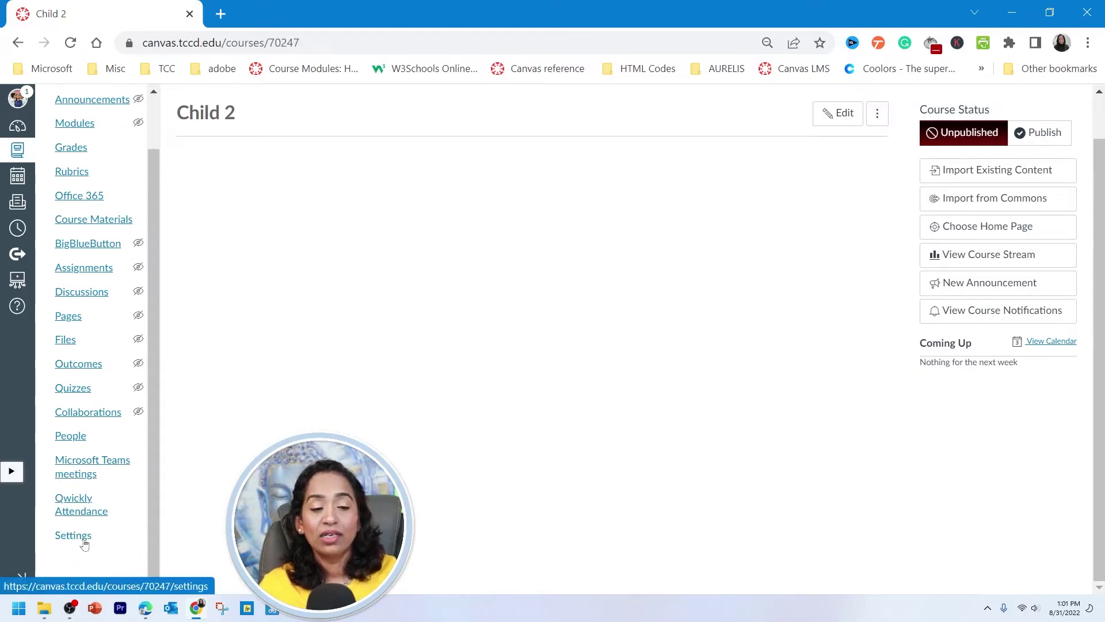
click(85, 540)
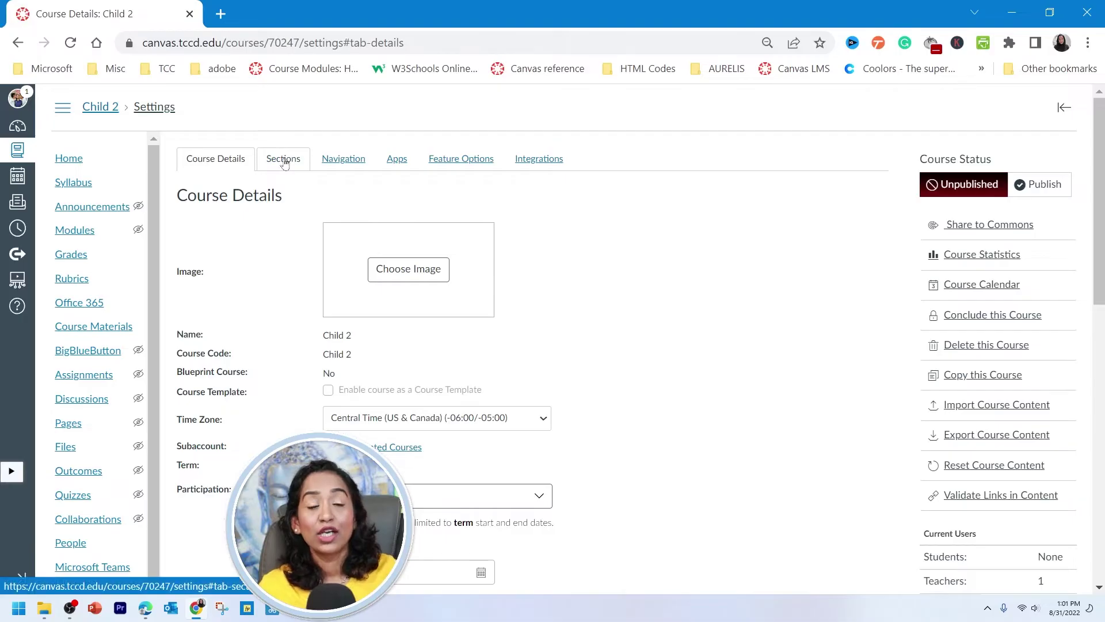
click(283, 160)
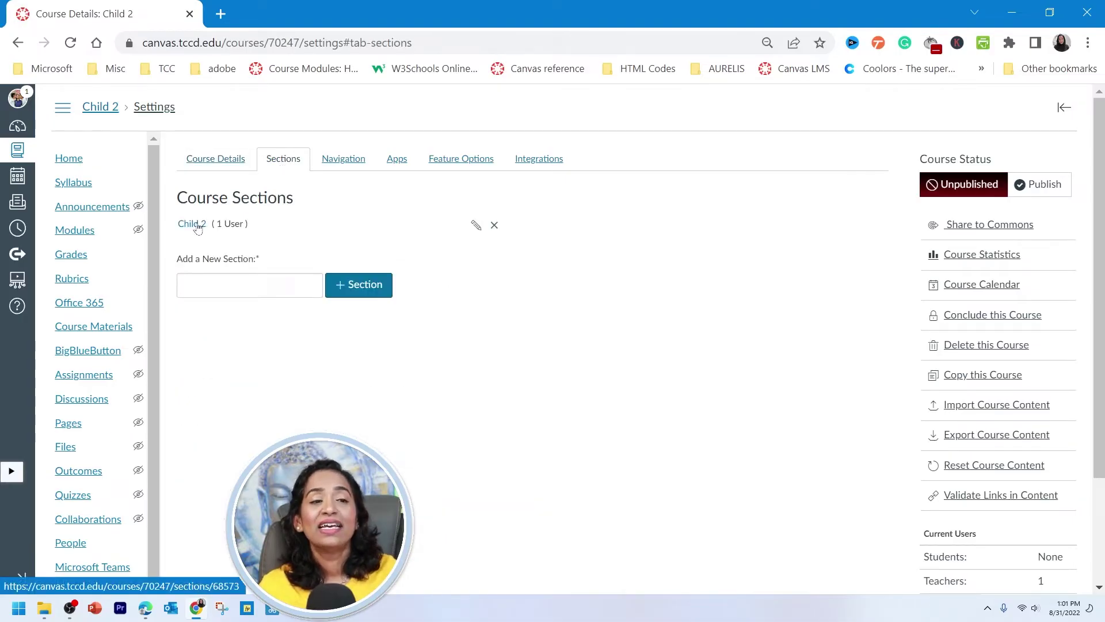
- Cross-list the Child 2 section into course ID 70248 (Parent 1)
click(191, 224)
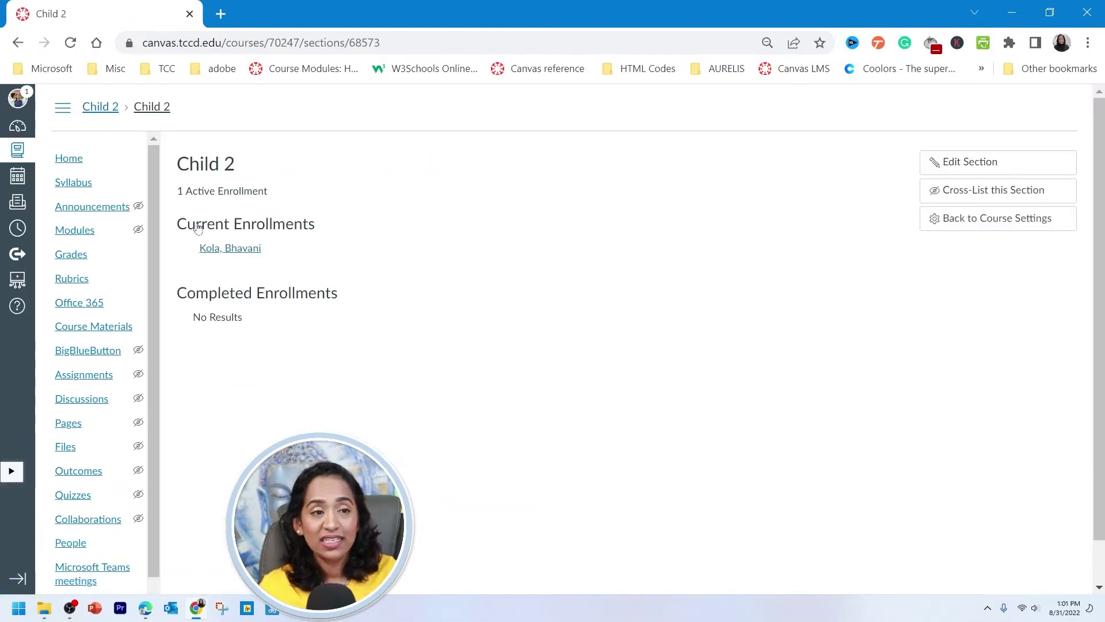
click(974, 197)
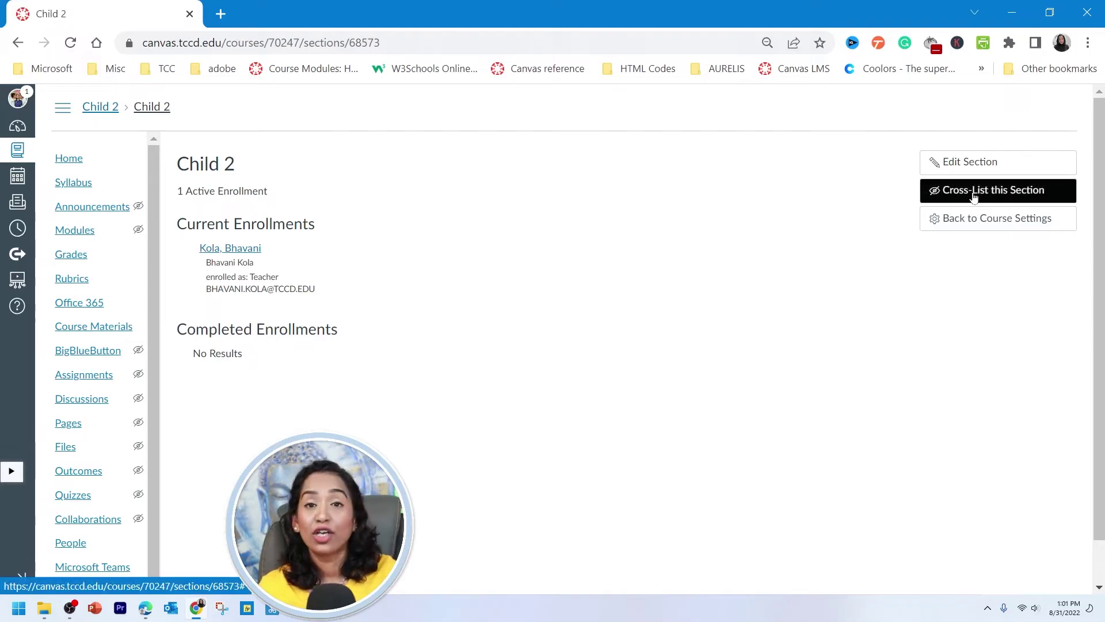
click(973, 193)
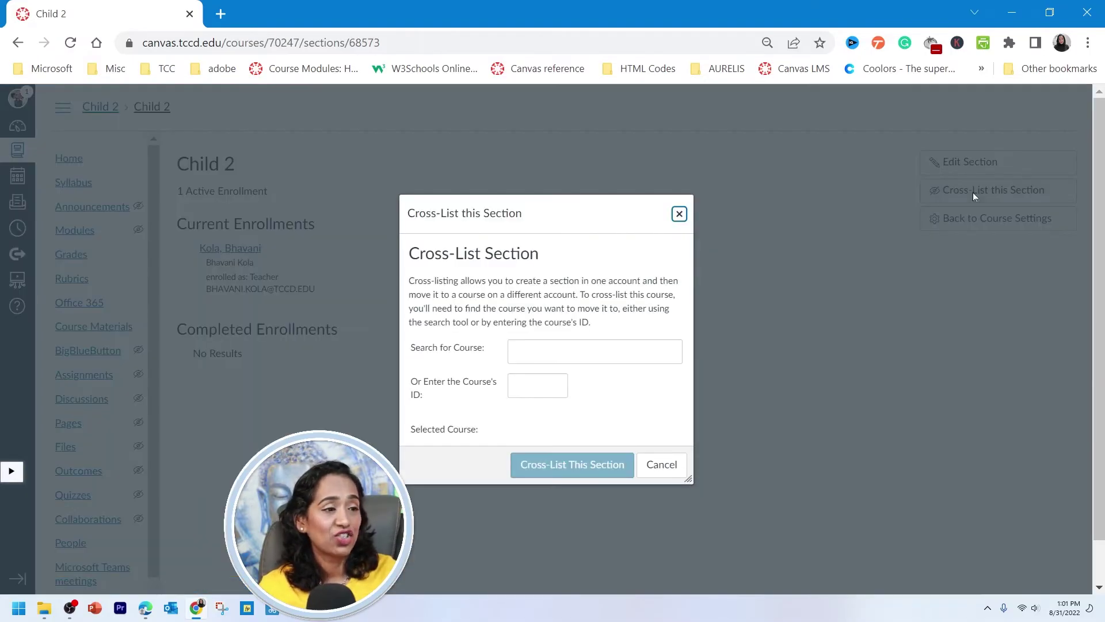
click(538, 385)
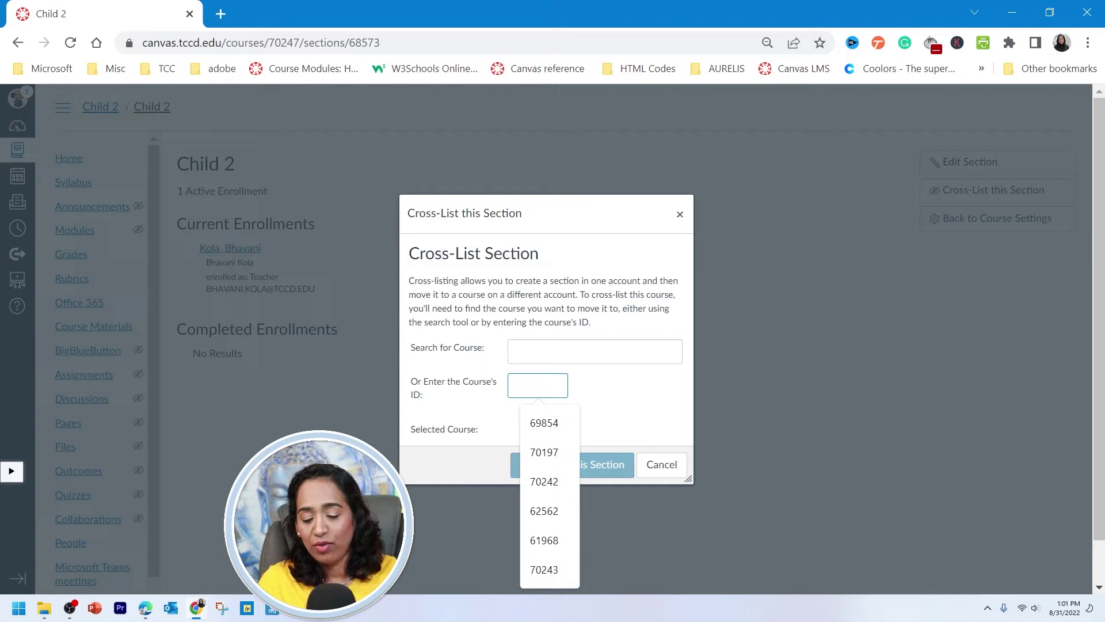
text(70248)
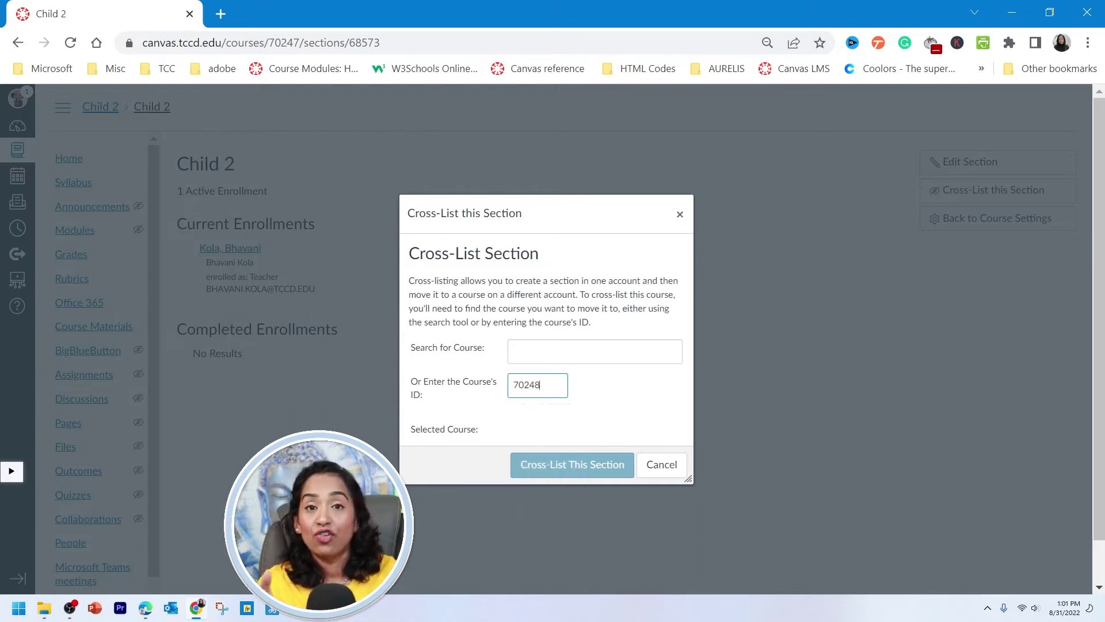
click(618, 393)
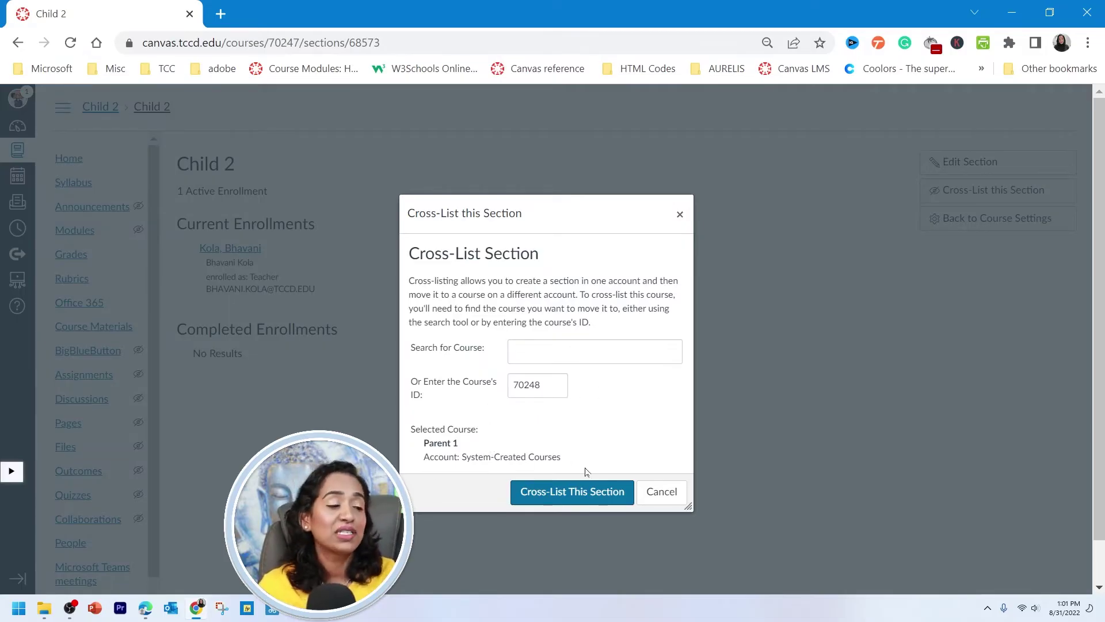
click(596, 497)
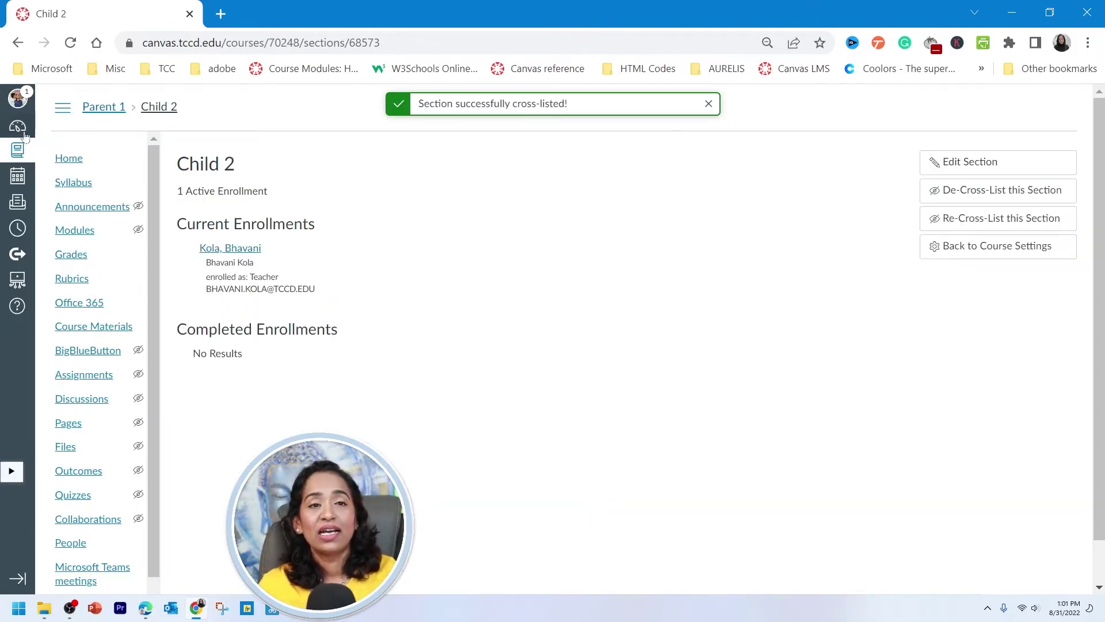
- Show Parent 1's Settings Sections list, now listing the Child 1, Child 2 and Parent 1 sections
click(20, 133)
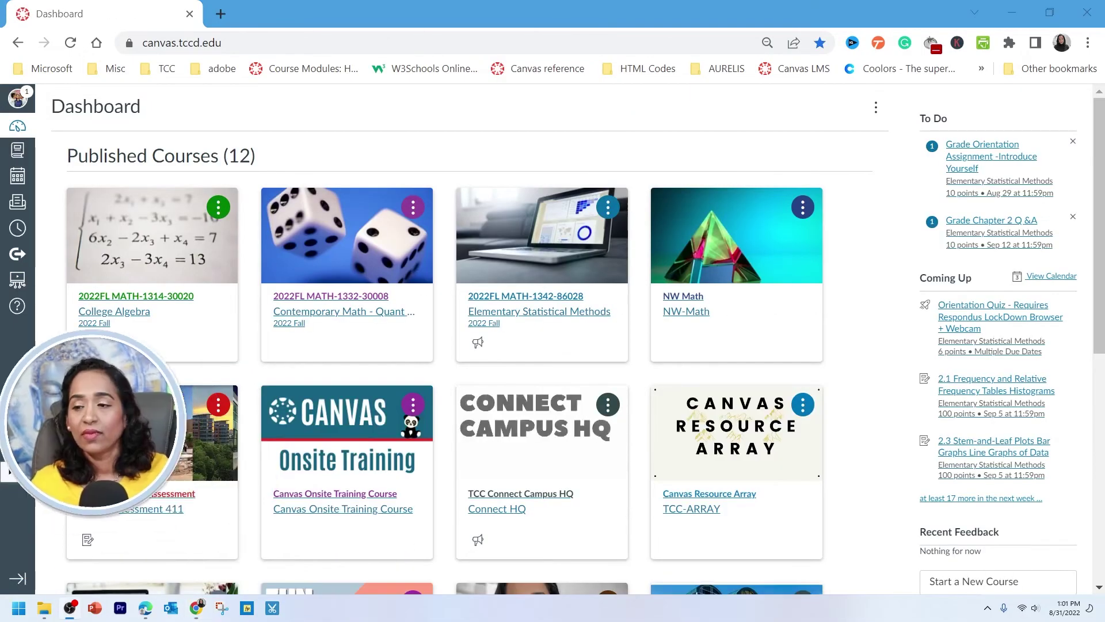
scroll(758, 358, down, 8)
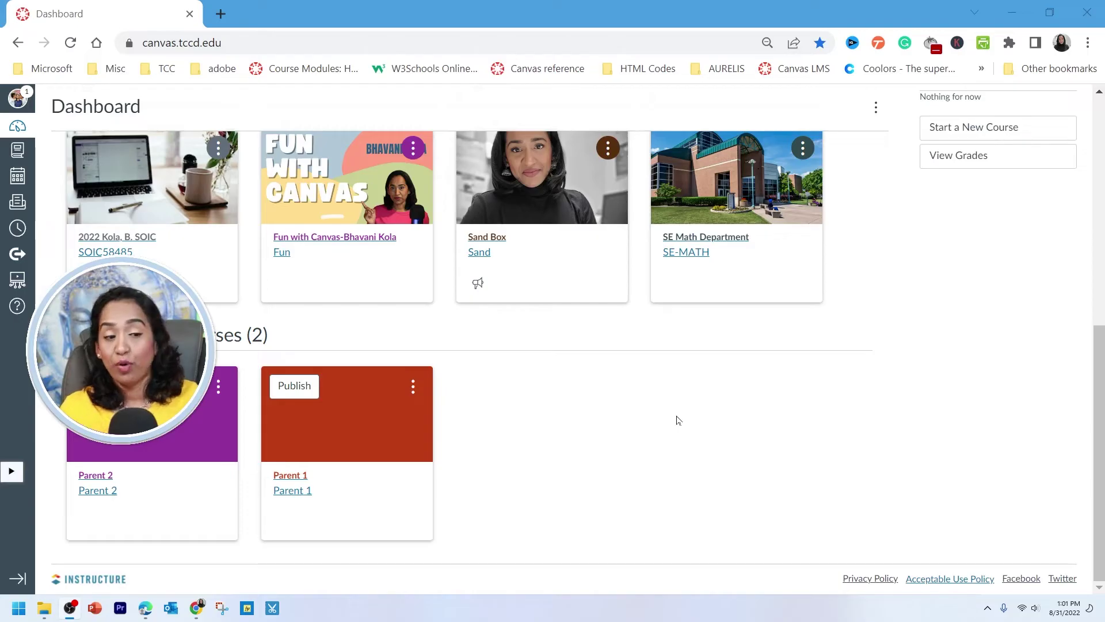
click(336, 439)
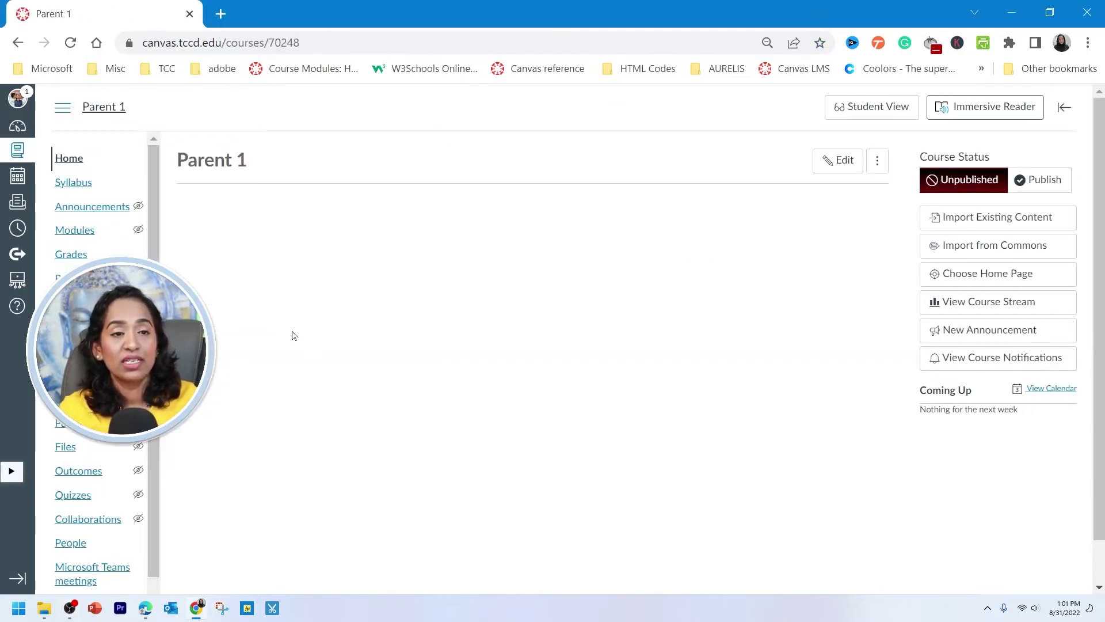
scroll(86, 386, down, 1)
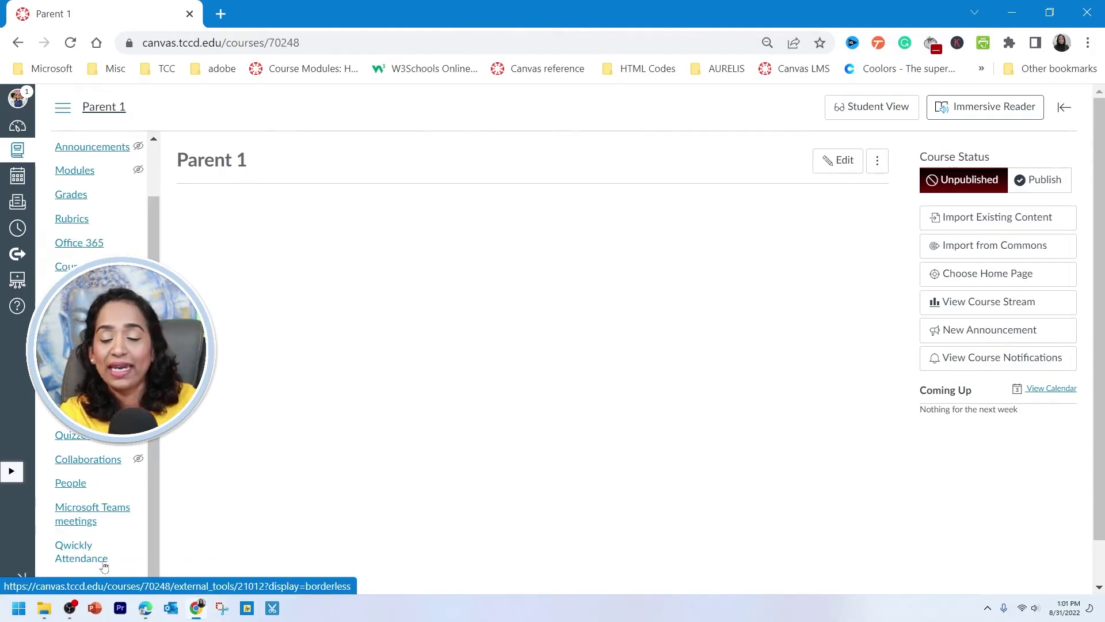
click(86, 584)
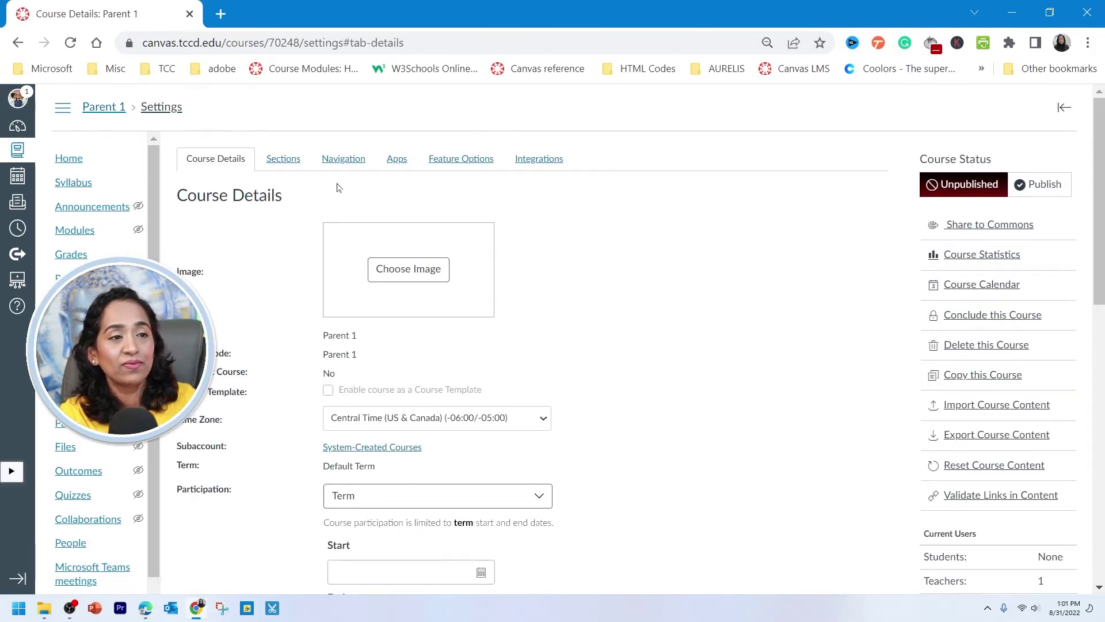
click(283, 159)
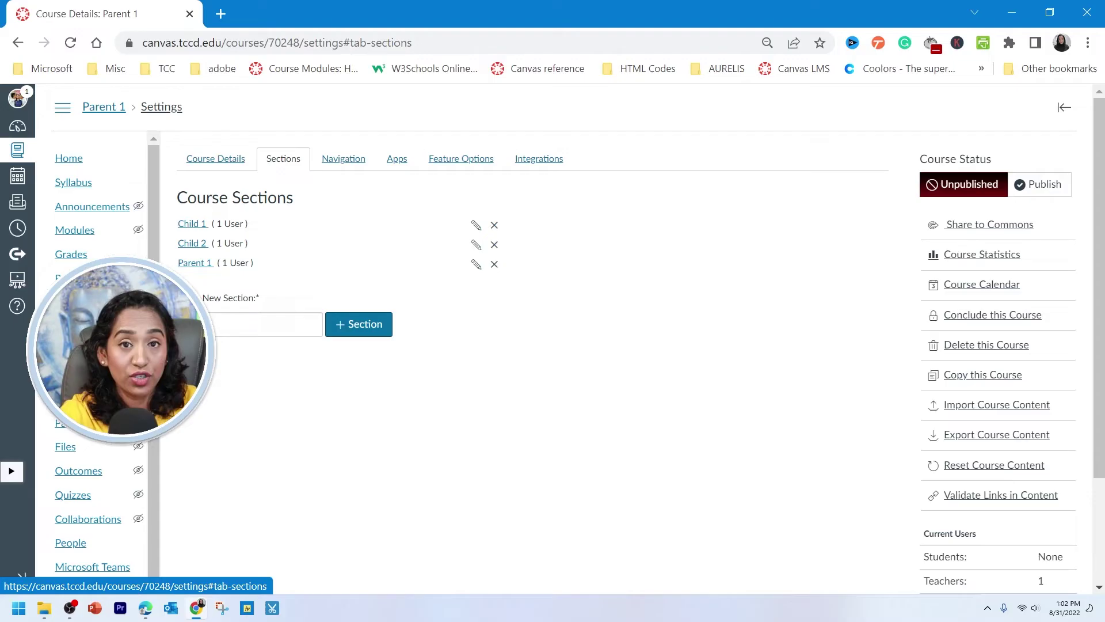
- Open the Child 2 section page from Parent 1's Sections list to re-cross-list it
click(192, 244)
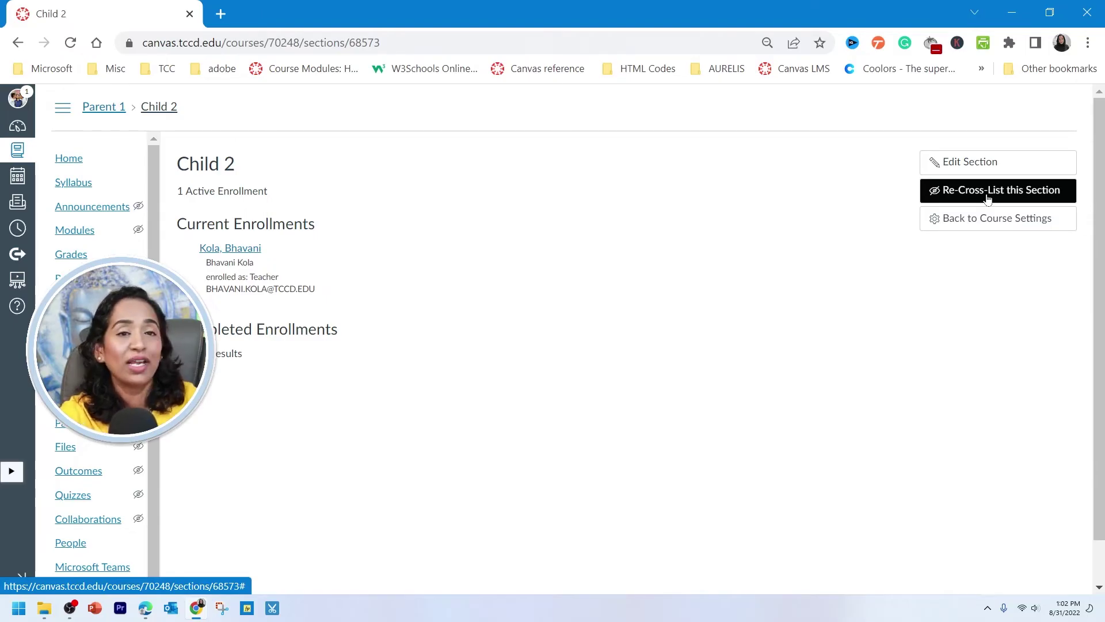
click(987, 195)
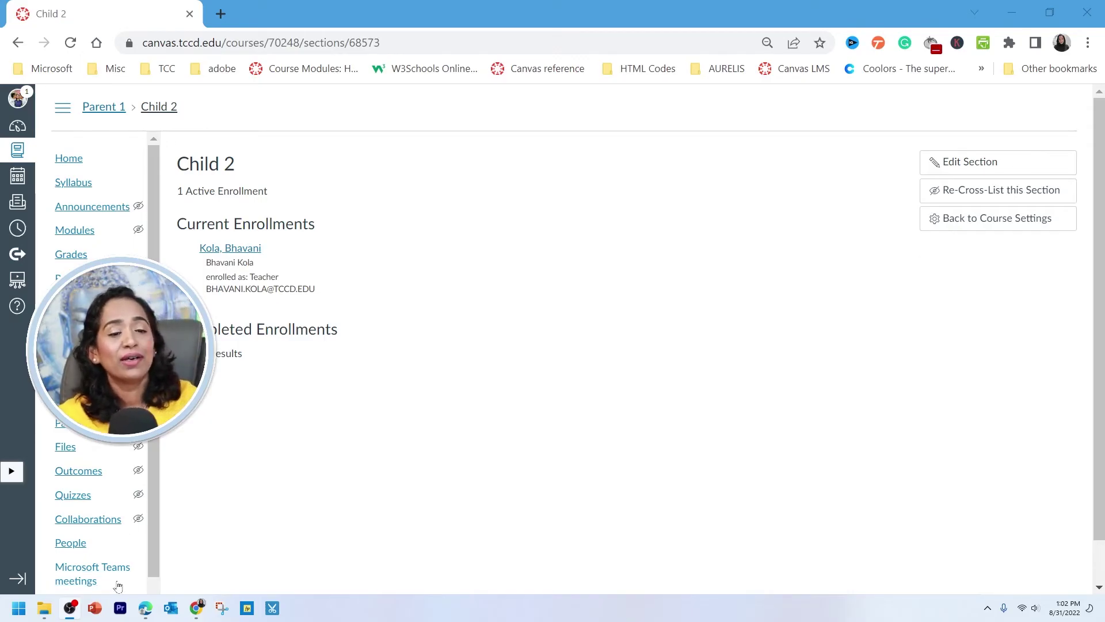
scroll(141, 506, down, 1)
scroll(141, 507, down, 2)
click(69, 580)
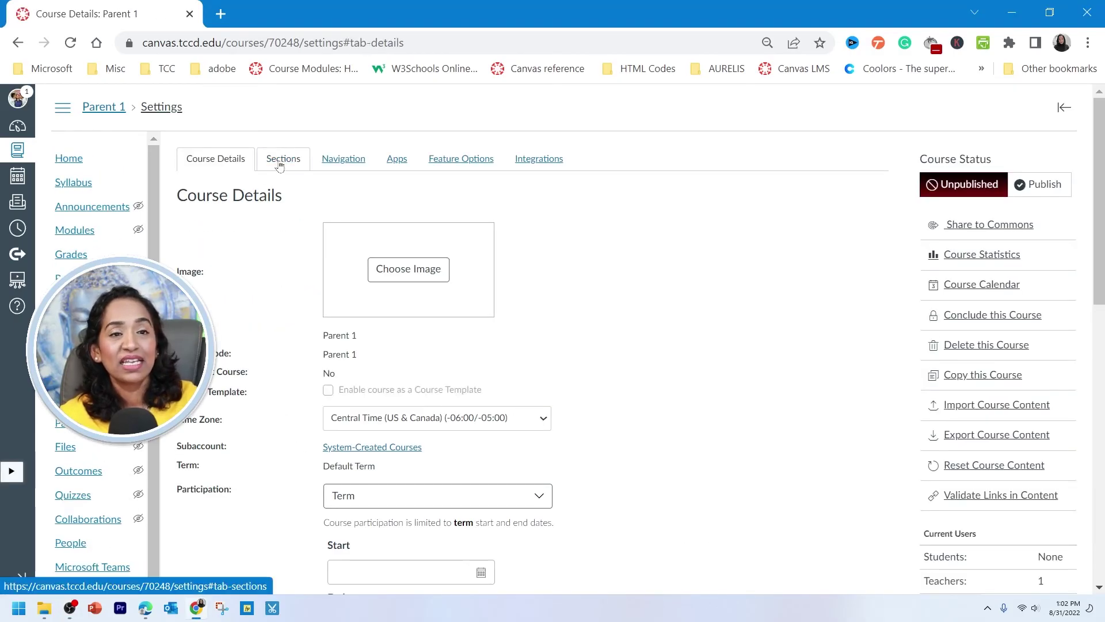
click(282, 158)
click(201, 244)
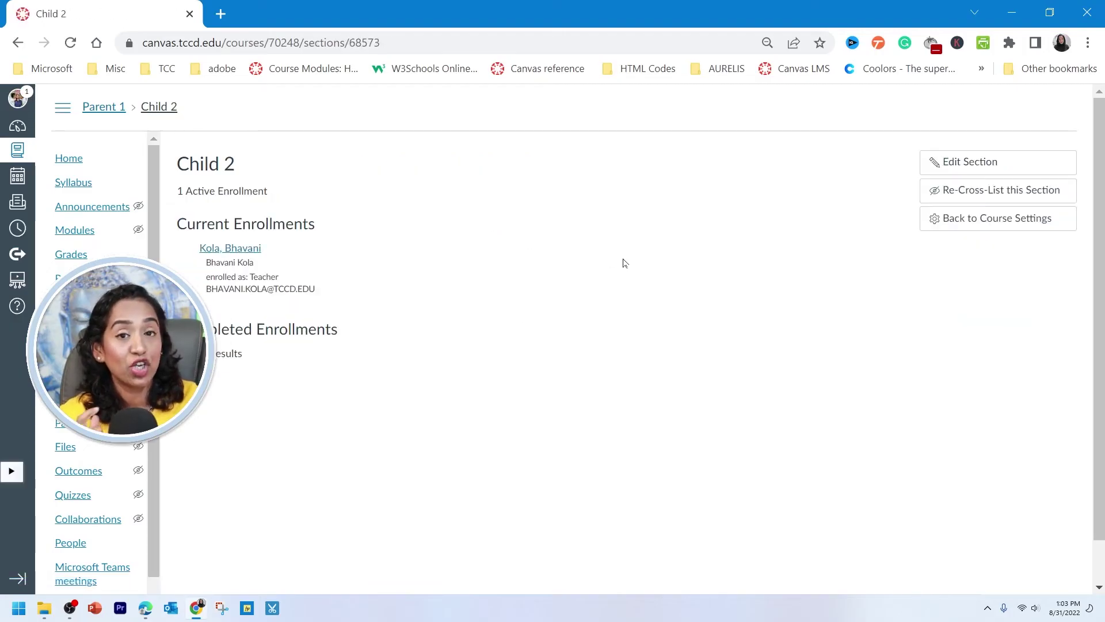
- Re-cross-list the Child 2 section into course ID 70249 (Parent 2), then return to the Dashboard
click(1006, 195)
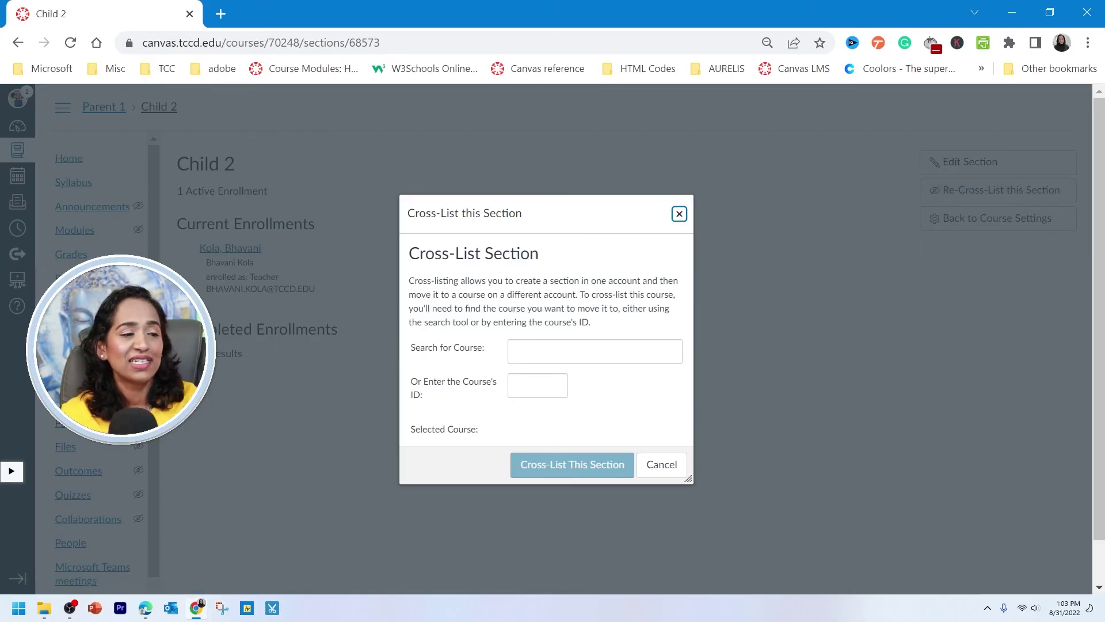
click(538, 385)
text(70249)
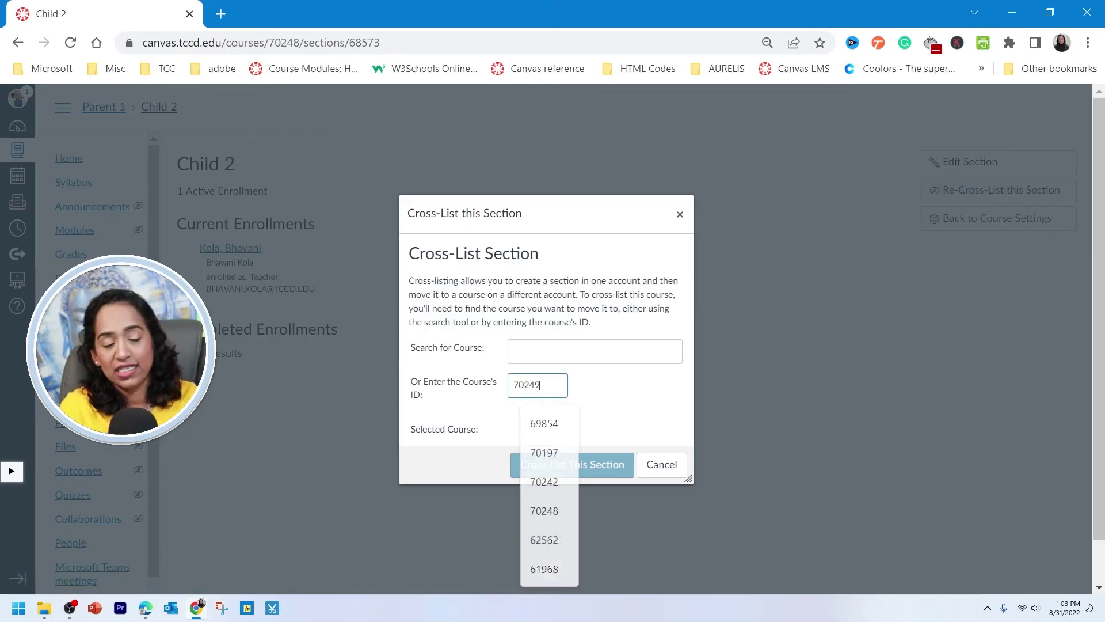
click(598, 407)
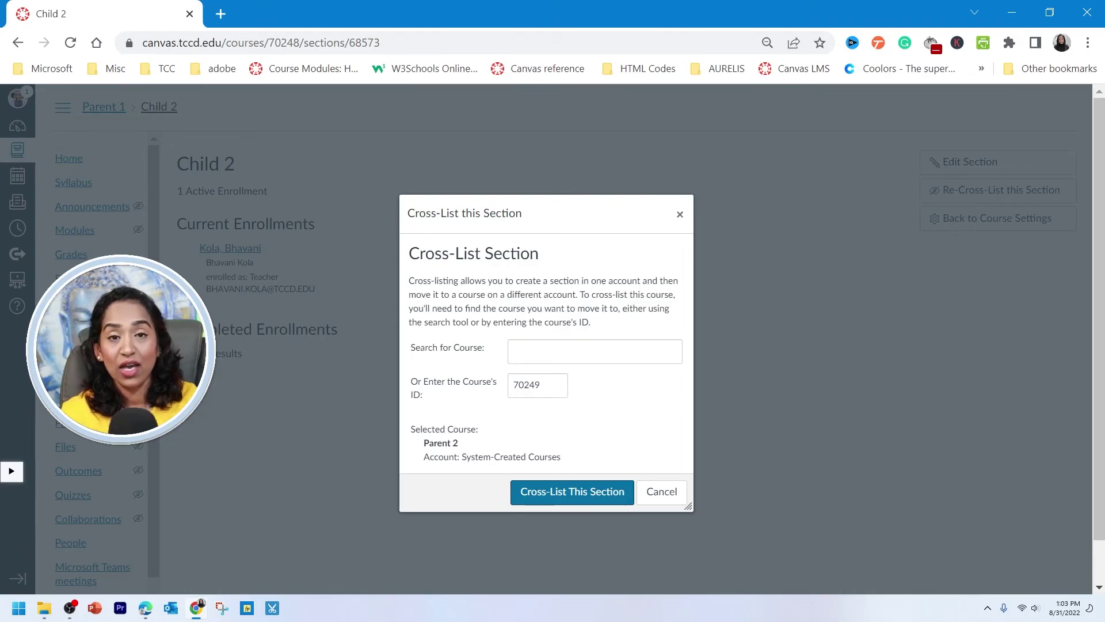
click(559, 493)
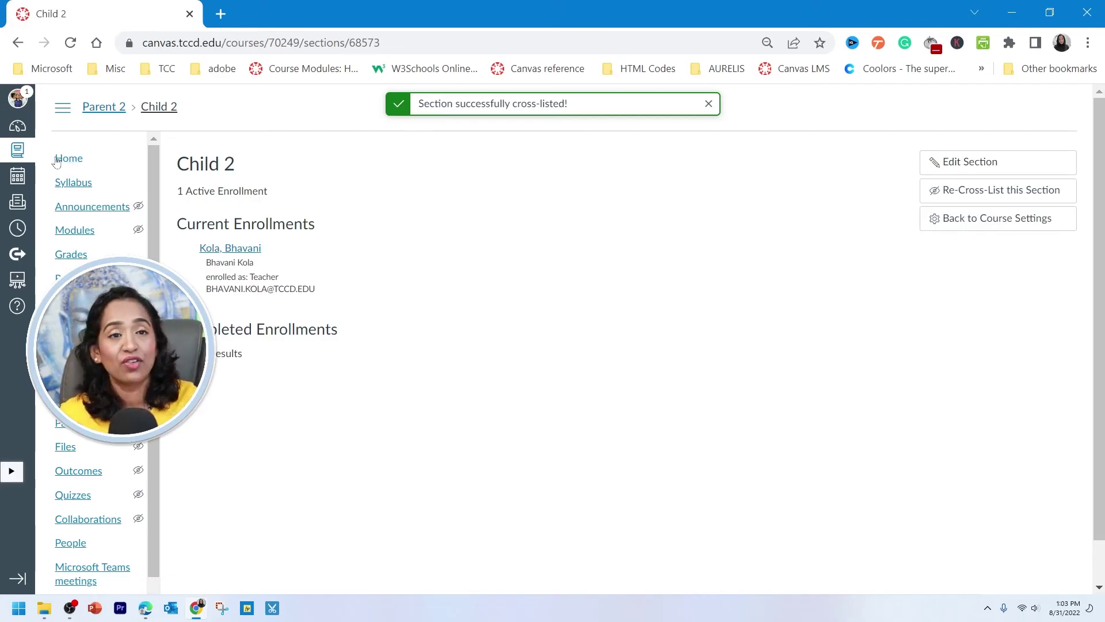
click(17, 125)
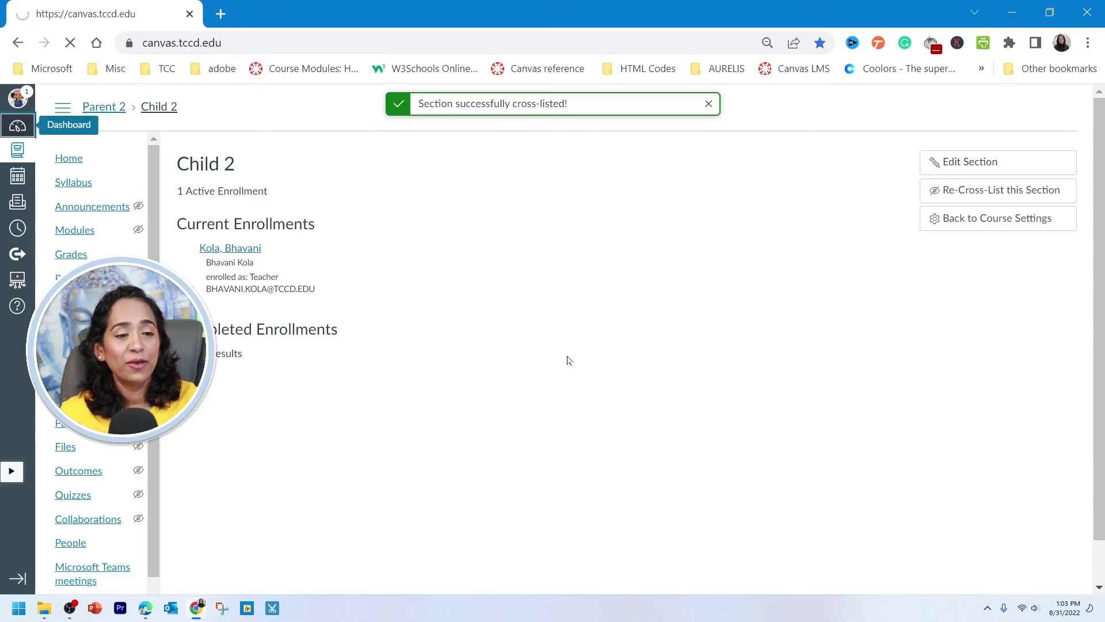
- Show Parent 2's Settings Sections list, which shows the Child 2 and Parent 2 sections
scroll(570, 362, down, 6)
scroll(607, 366, up, 1)
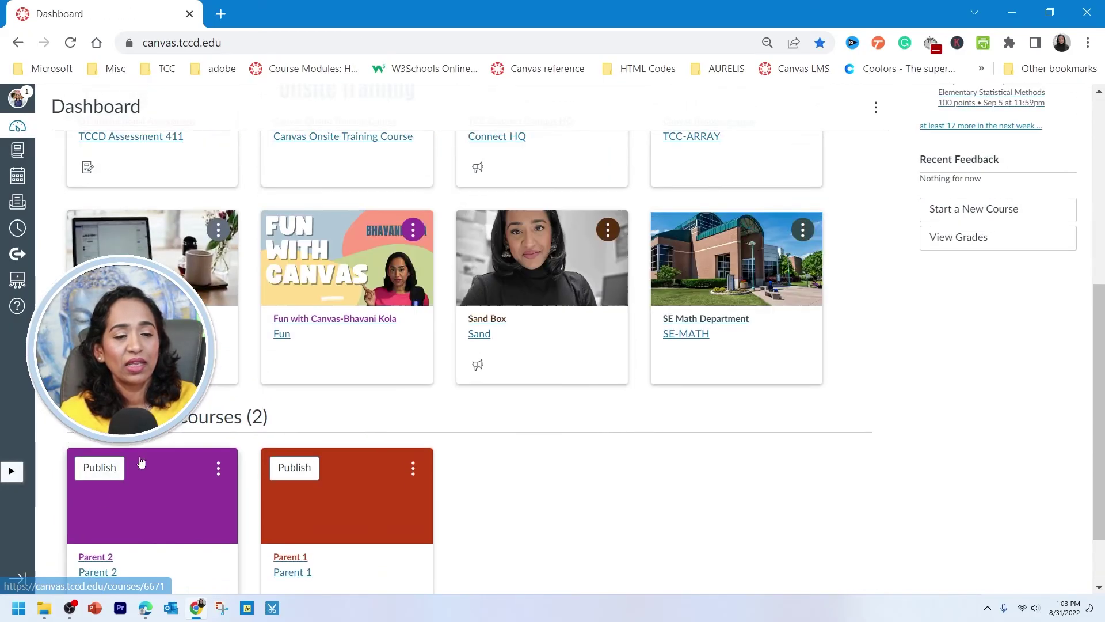
click(212, 502)
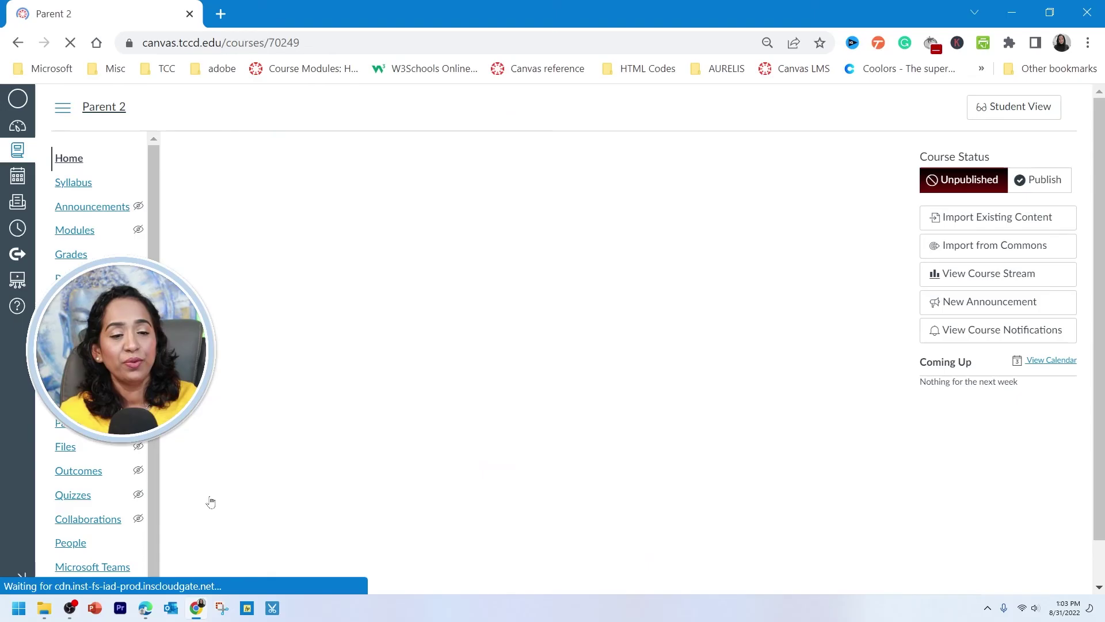
scroll(92, 518, down, 3)
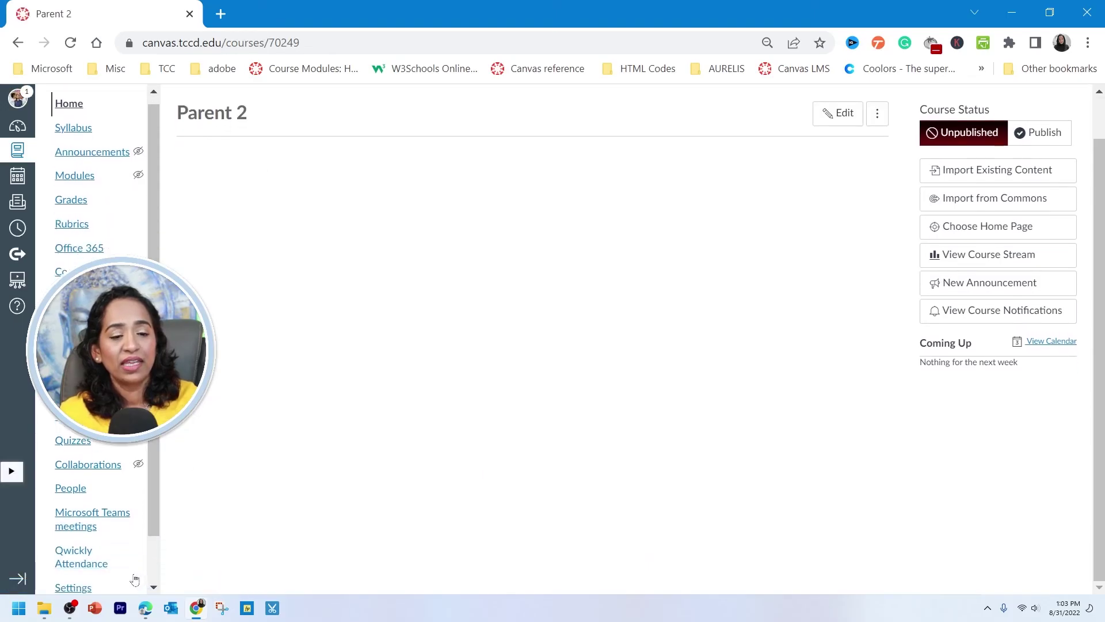
click(85, 541)
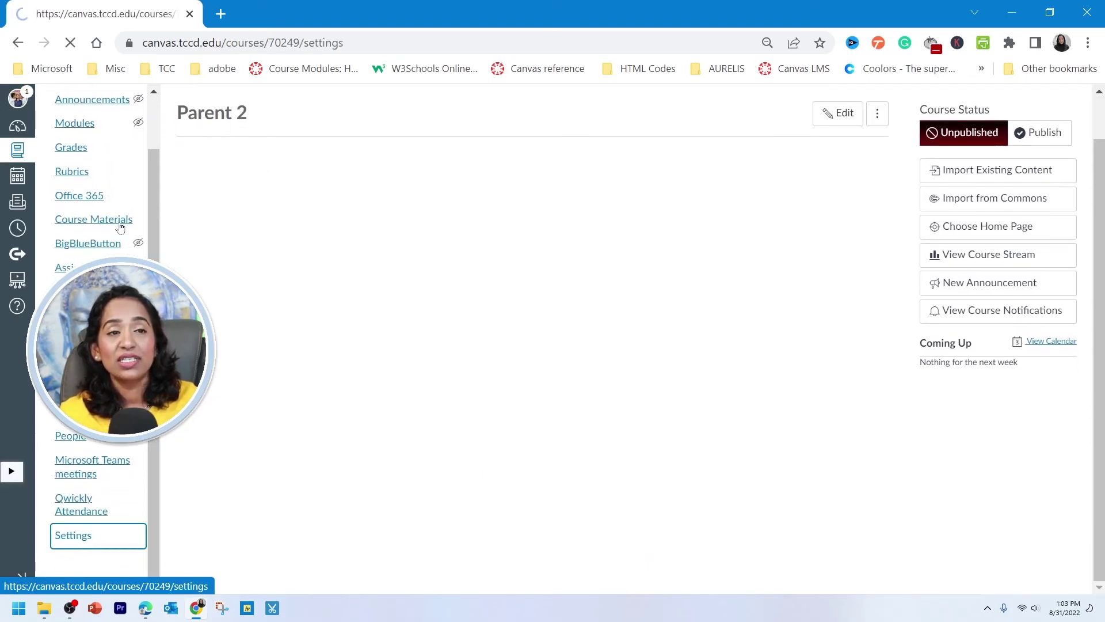
click(283, 159)
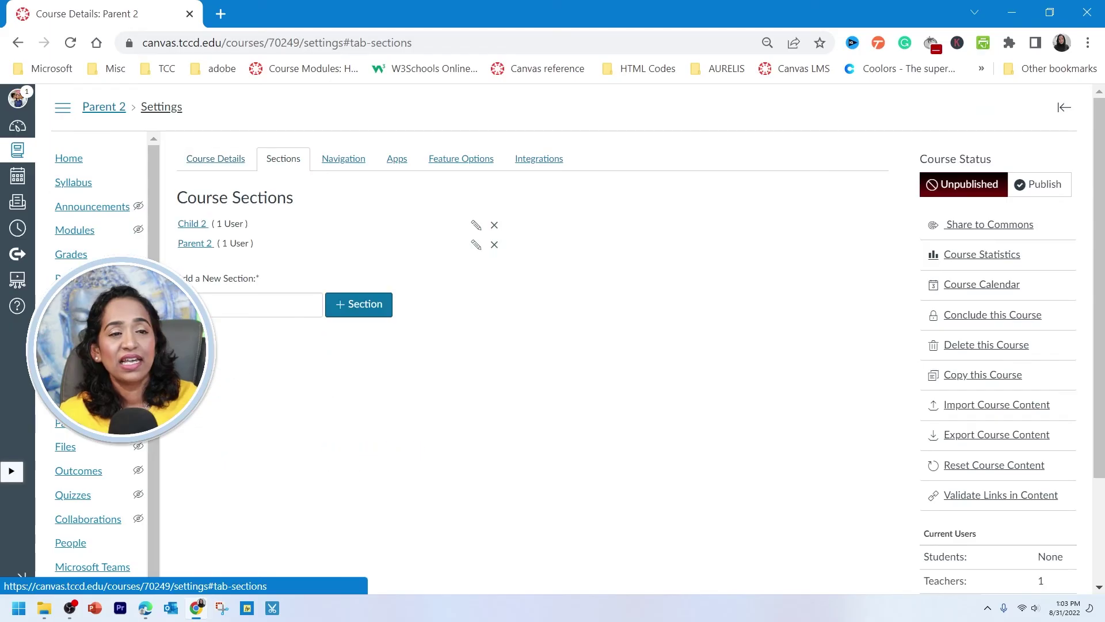